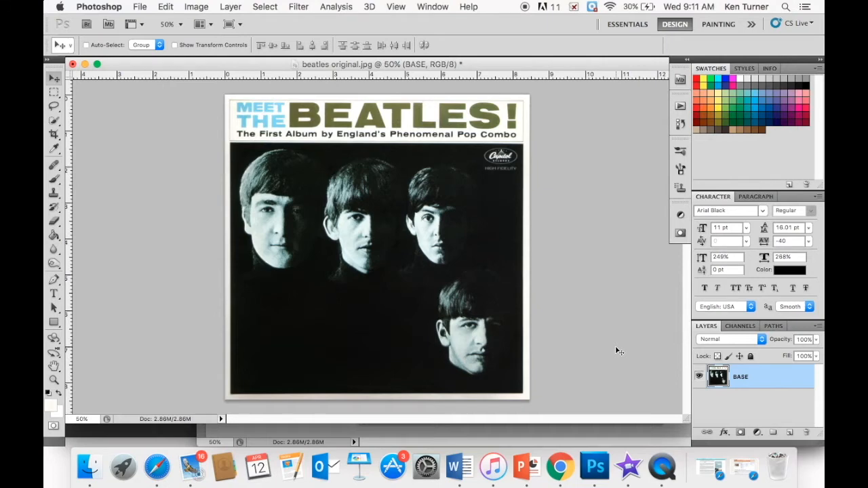
Duplicate the BASE layer and draw a black filled rectangle over the whole photo area on a new layer above it.
key(super+j)
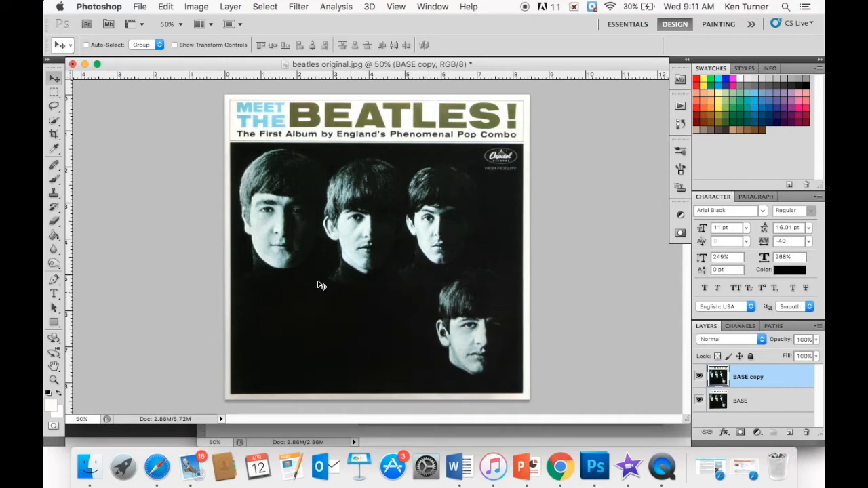
click(790, 434)
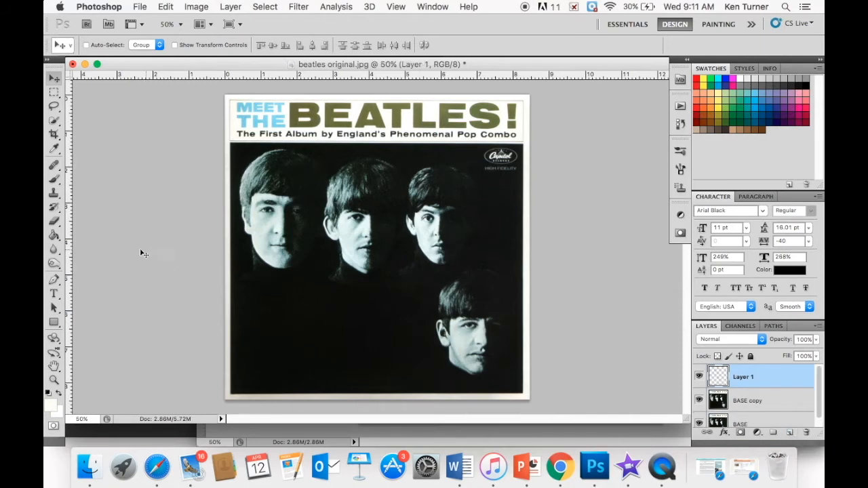
click(54, 322)
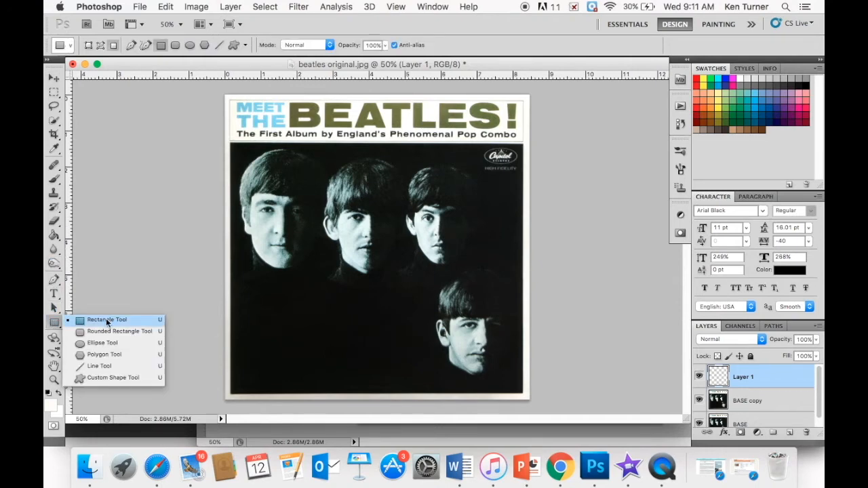
click(124, 274)
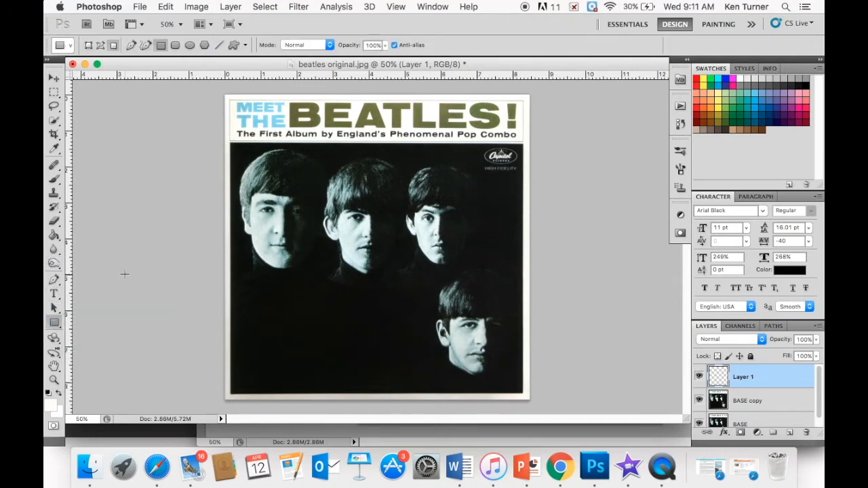
click(48, 396)
click(114, 47)
mouse_move(231, 142)
mouse_down()
mouse_move(508, 294)
mouse_move(523, 395)
mouse_up()
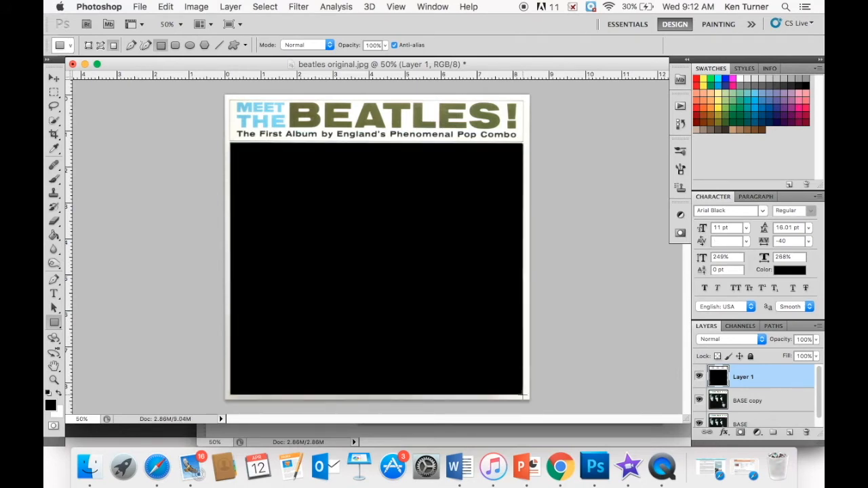
Add another empty layer on top and lower the black rectangle layer's opacity to about 54%.
click(790, 433)
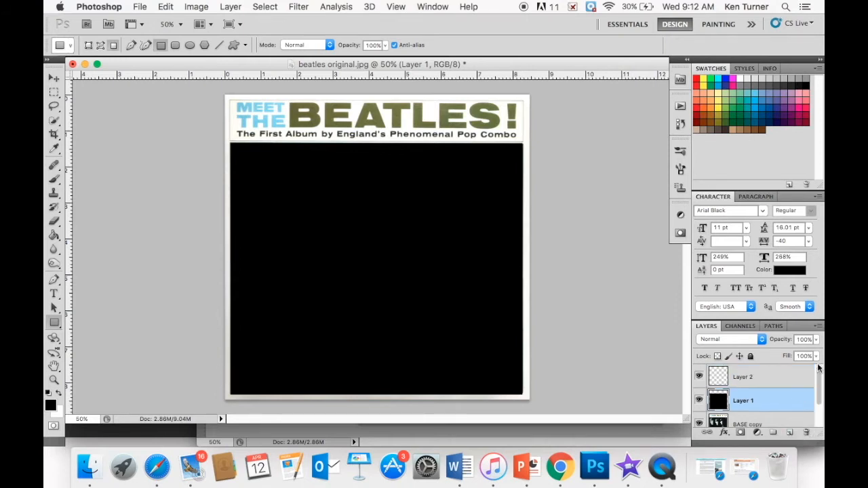
click(817, 341)
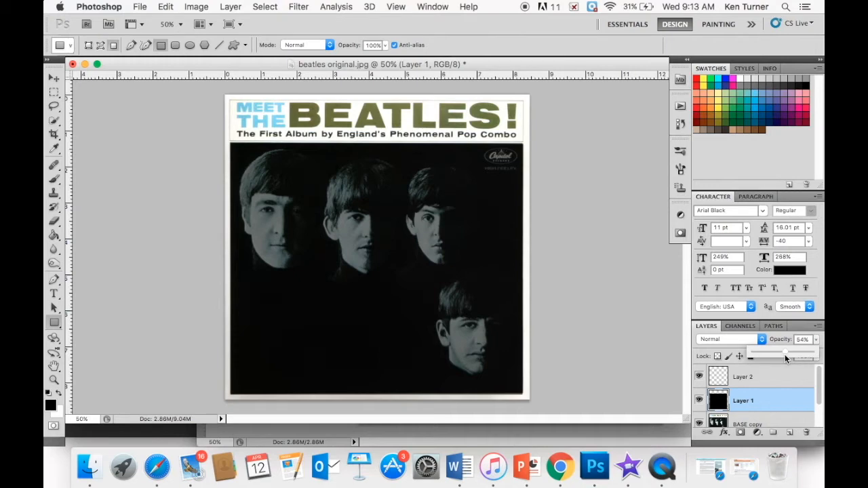
click(773, 385)
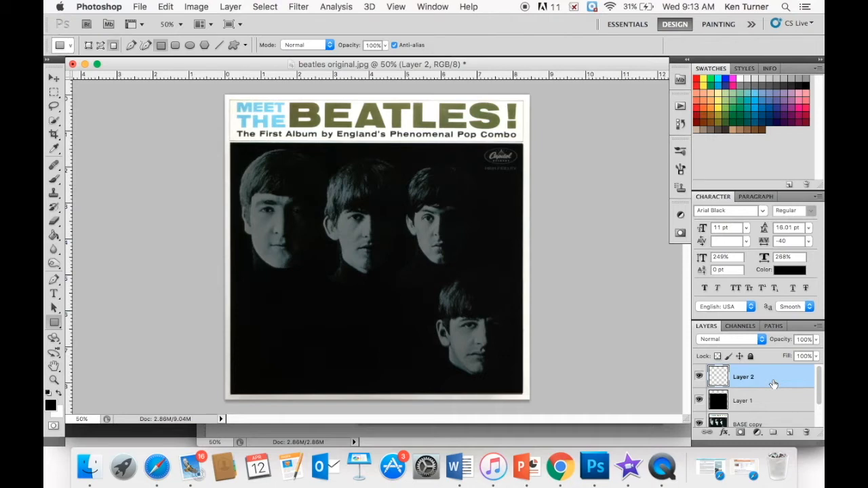
Open Trooper Helmet.jpg from the Desktop and copy its image into the beatles original.jpg document as the top layer.
click(140, 7)
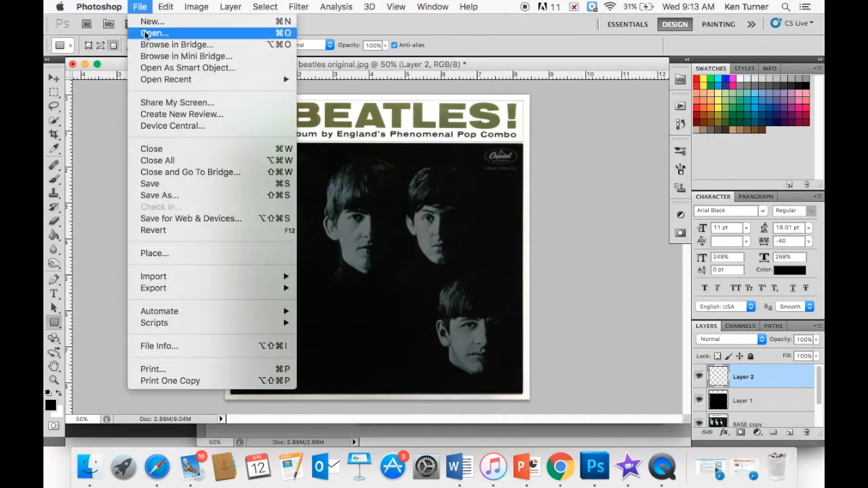
click(146, 33)
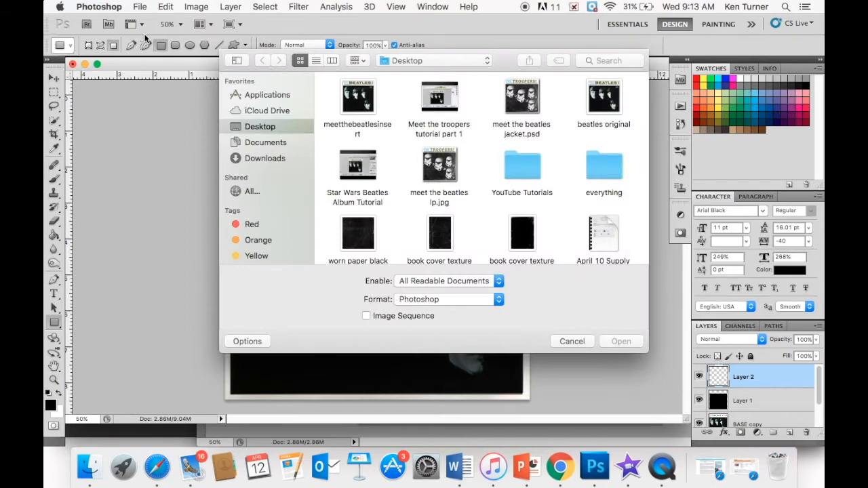
click(409, 262)
drag(407, 274, 407, 278)
click(567, 155)
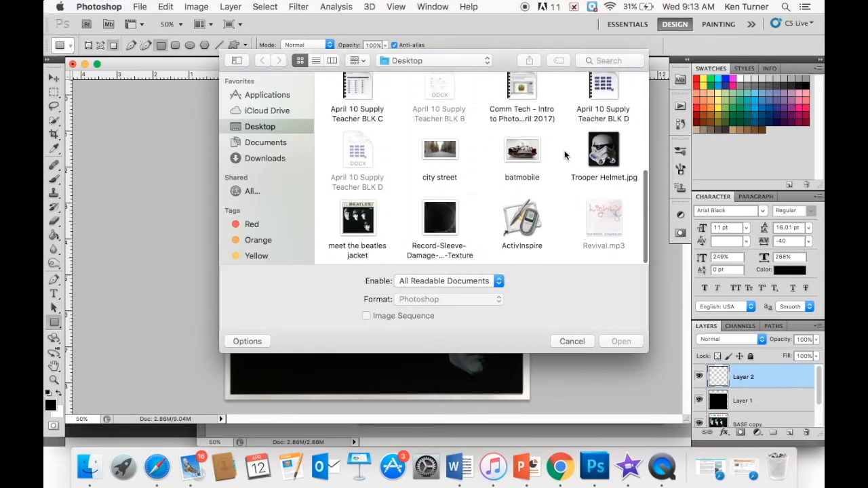
double_click(607, 154)
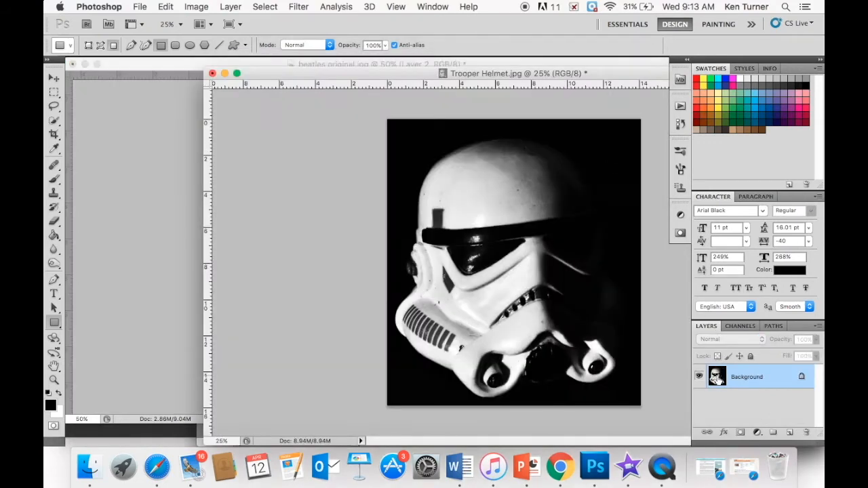
drag(717, 380, 154, 234)
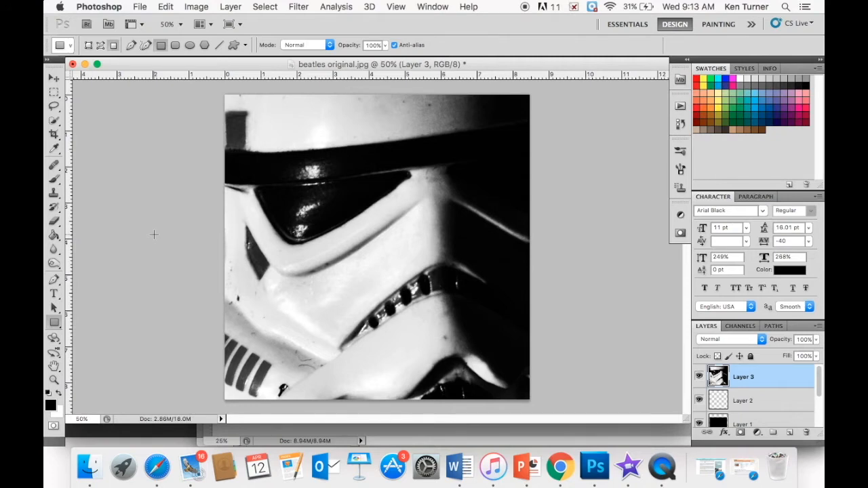
Scale the helmet image proportionally to about 25% and position it over the leftmost face.
key(super+t)
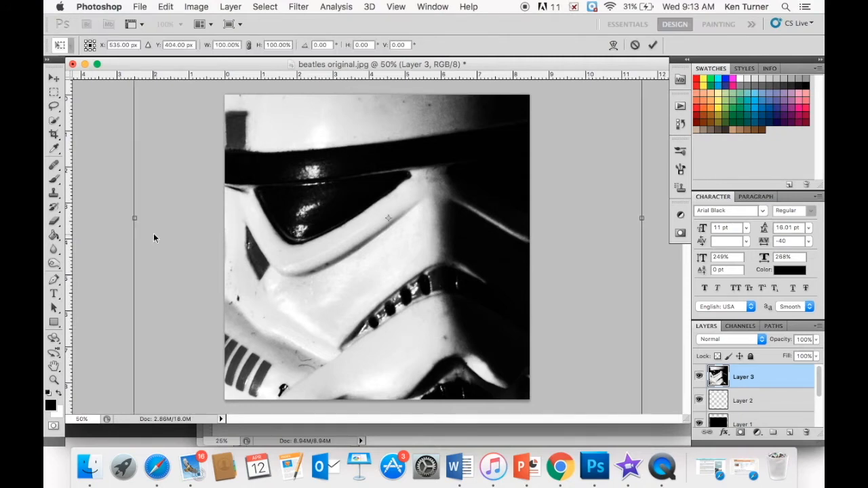
drag(170, 132, 232, 331)
drag(196, 130, 339, 271)
drag(382, 305, 272, 170)
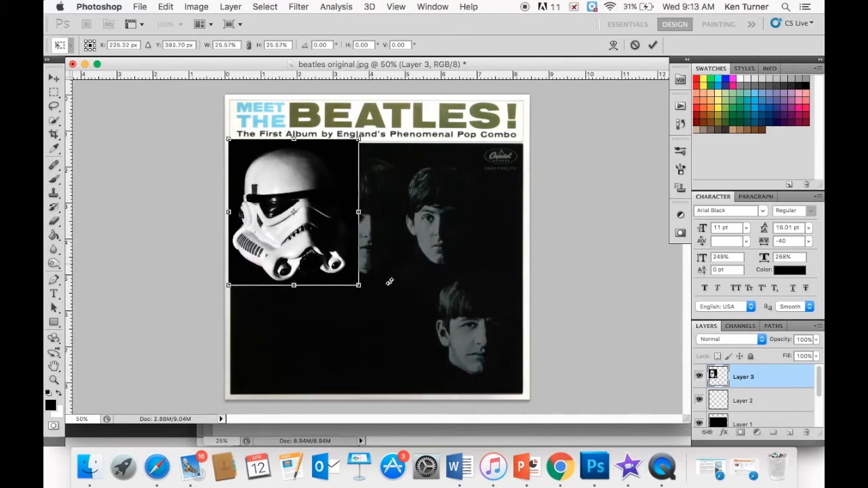
drag(359, 286, 354, 279)
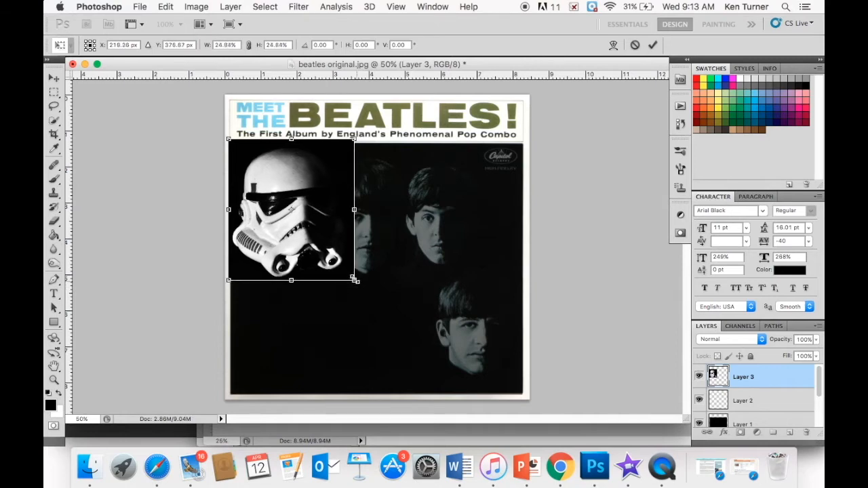
key(Return)
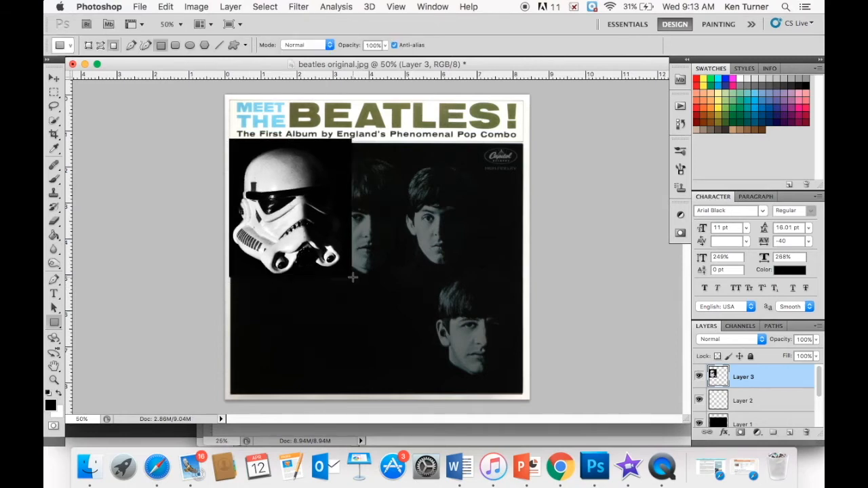
click(55, 78)
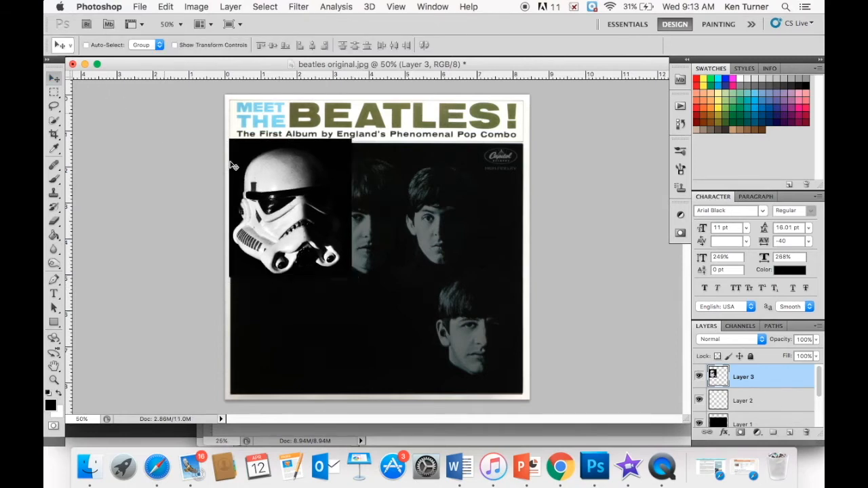
mouse_move(269, 205)
mouse_down()
mouse_move(164, 197)
mouse_move(245, 261)
mouse_move(278, 241)
mouse_move(266, 205)
mouse_up()
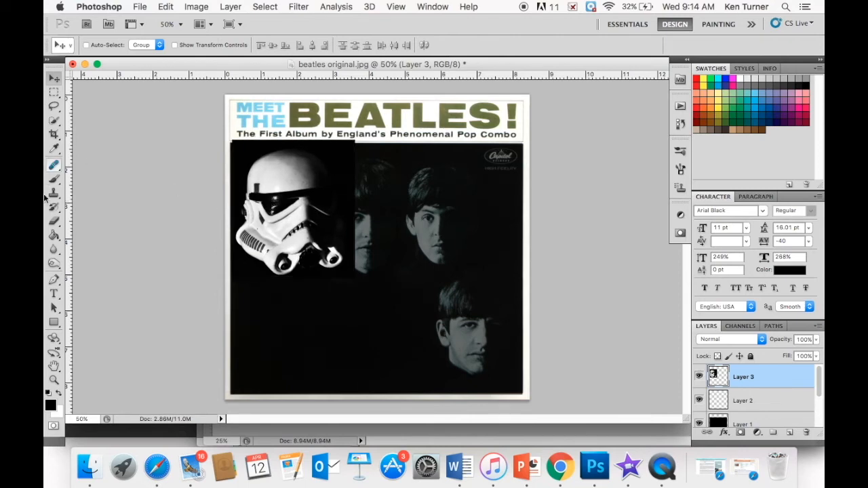
Erase the black background around the helmet with the Eraser and realign the helmet over the leftmost face.
click(55, 222)
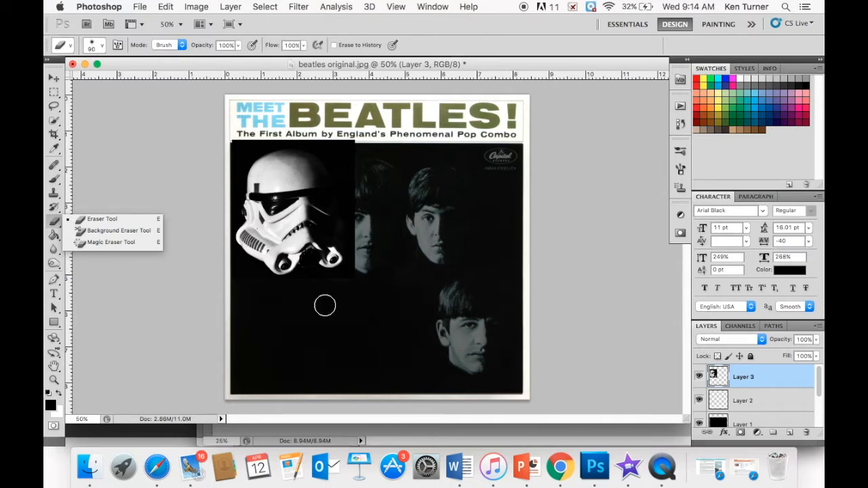
click(337, 327)
mouse_move(366, 255)
mouse_down()
mouse_move(349, 282)
mouse_move(362, 260)
mouse_move(350, 234)
mouse_move(359, 253)
mouse_move(358, 279)
mouse_up()
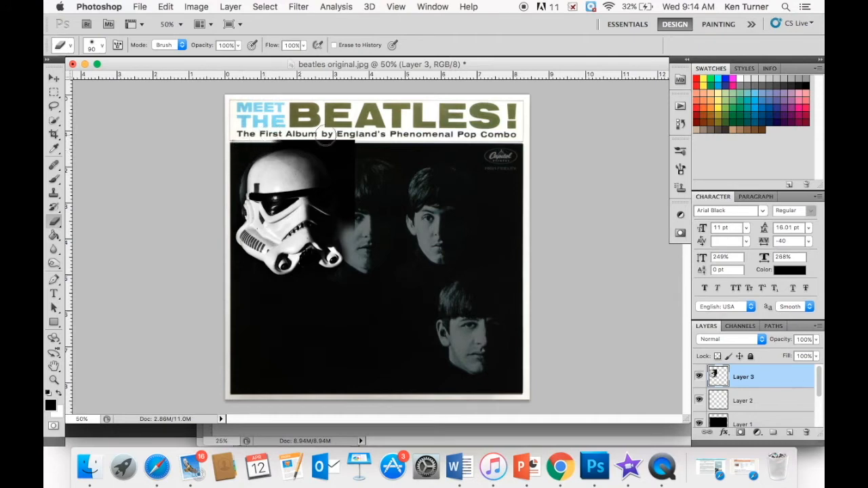
mouse_move(336, 146)
mouse_down()
mouse_move(352, 190)
mouse_move(353, 236)
mouse_move(352, 170)
mouse_move(355, 219)
mouse_move(349, 231)
mouse_move(334, 227)
mouse_move(349, 233)
mouse_move(332, 179)
mouse_up()
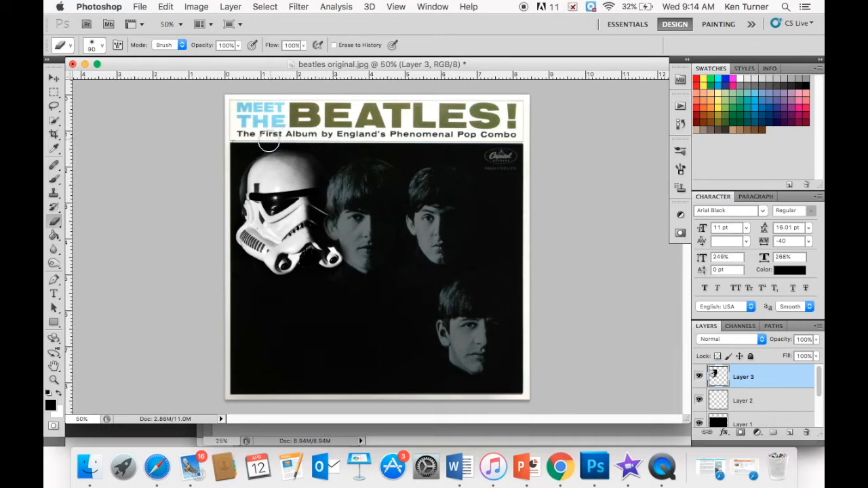
drag(315, 142, 337, 170)
key(v)
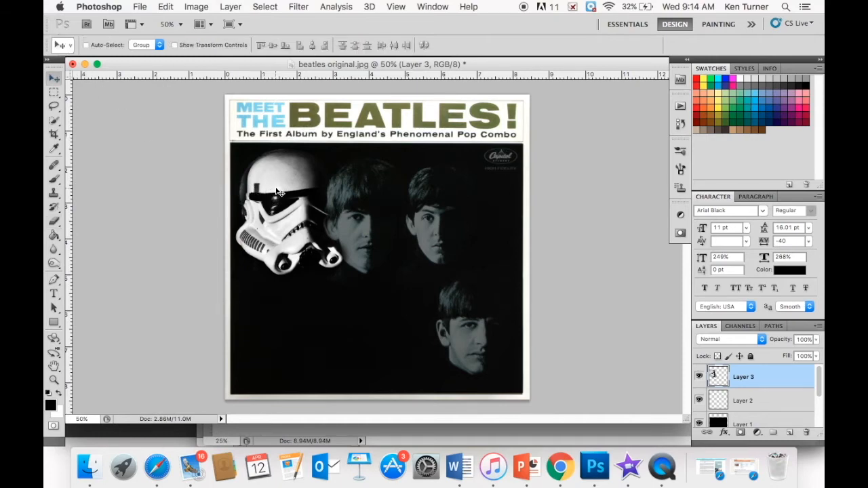
mouse_move(276, 173)
mouse_down()
mouse_move(274, 185)
mouse_move(274, 175)
mouse_up()
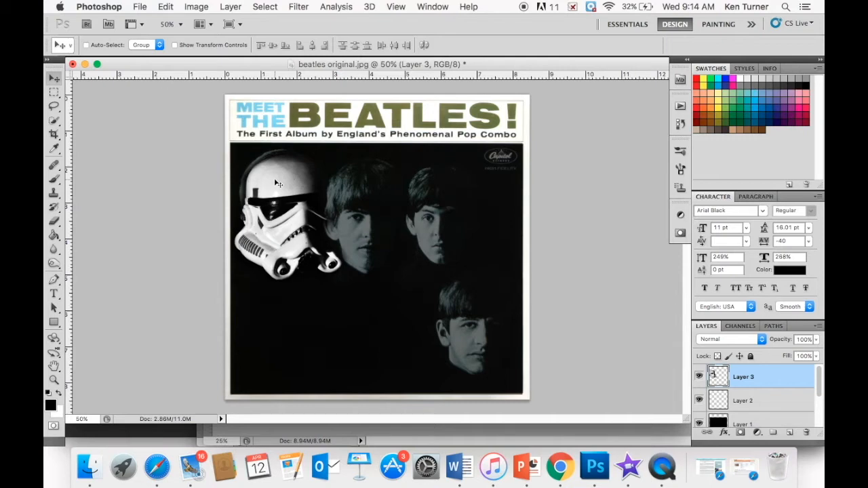
Apply a Gaussian Blur with a 0.5 pixel radius to the helmet layer.
click(301, 7)
mouse_move(305, 138)
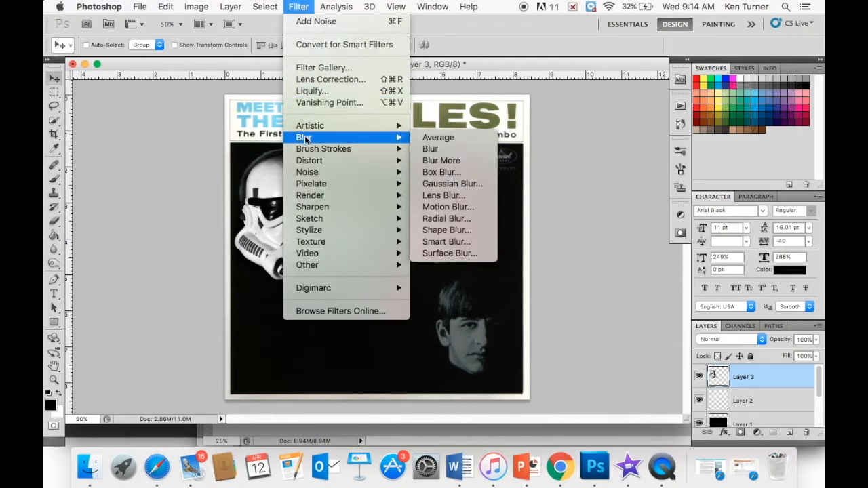
click(445, 184)
click(669, 253)
key(BackSpace)
text(5)
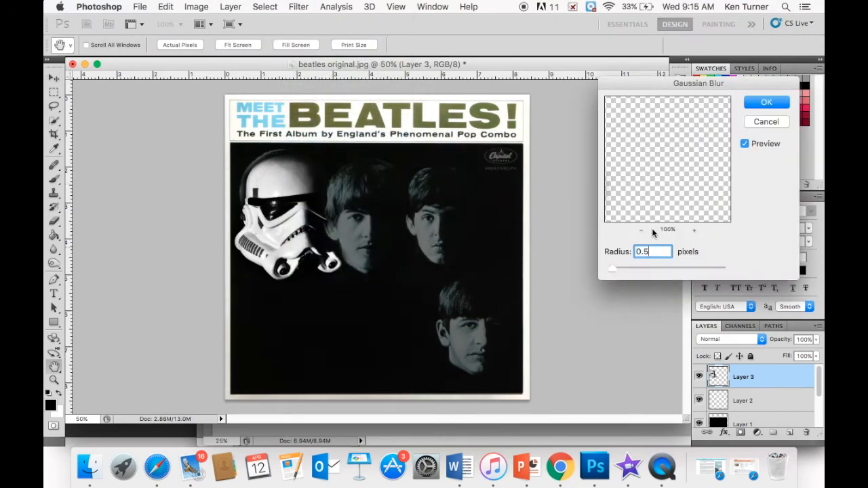
click(757, 102)
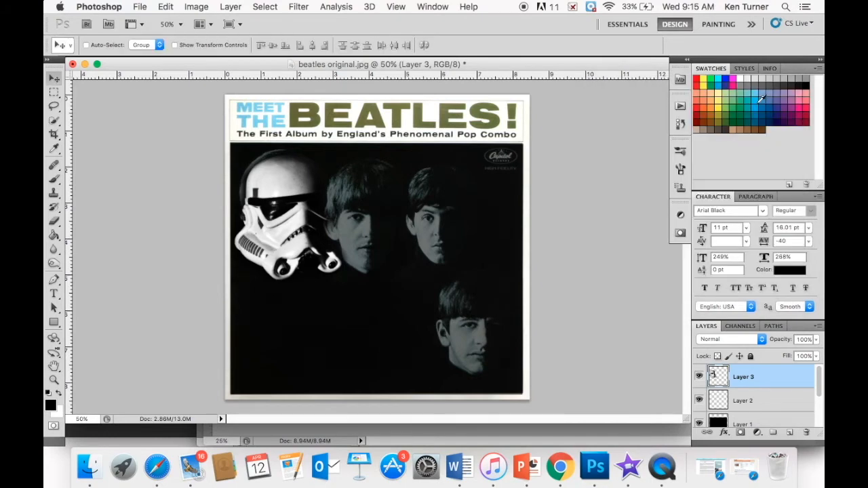
Add 5% monochromatic noise with Gaussian distribution to the helmet layer.
click(301, 7)
mouse_move(372, 173)
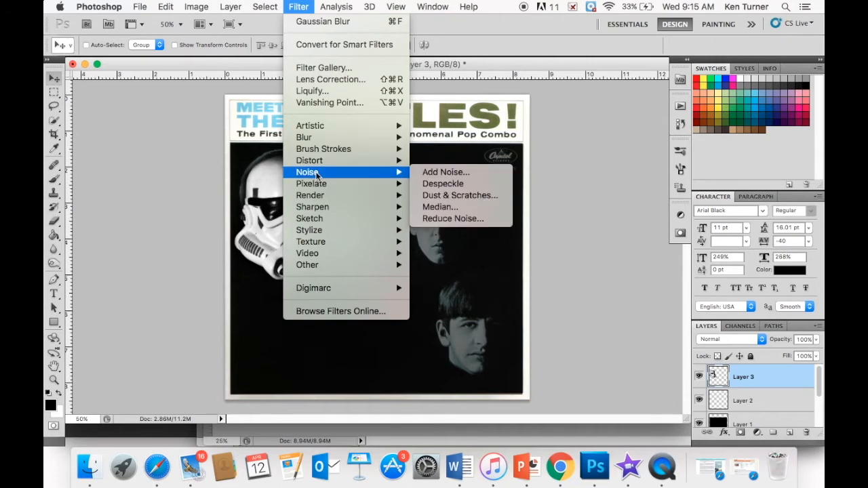
click(453, 173)
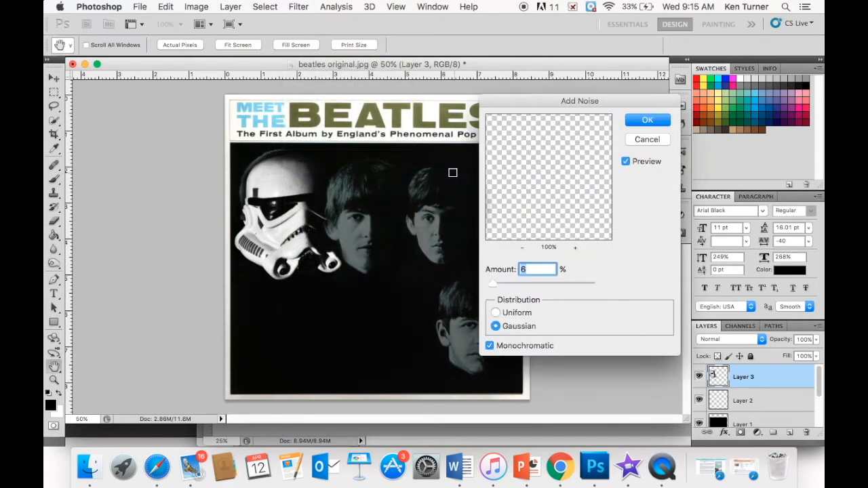
text(5)
click(645, 120)
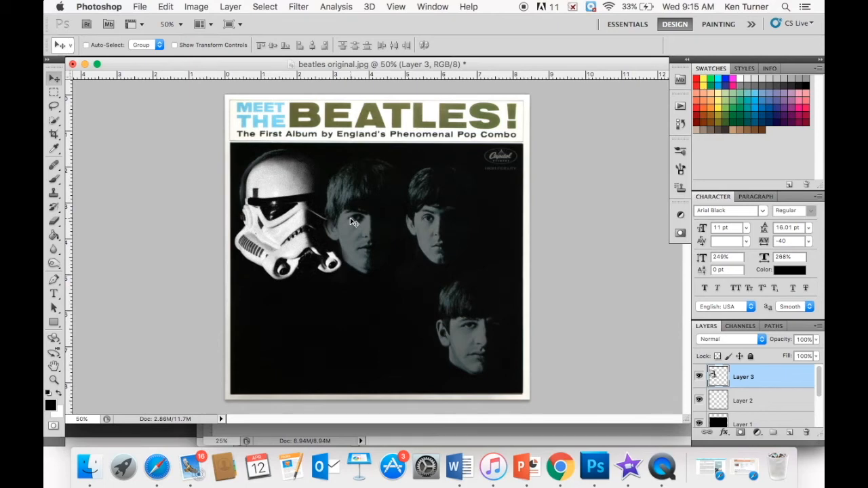
Tint the helmet layer with Color Balance, setting the midtone color levels to -7, +36 and +53.
click(195, 8)
mouse_move(197, 46)
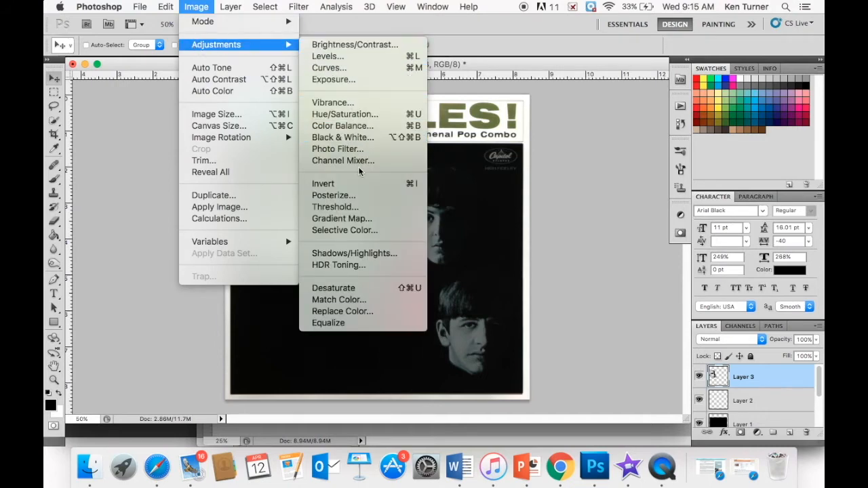
click(332, 127)
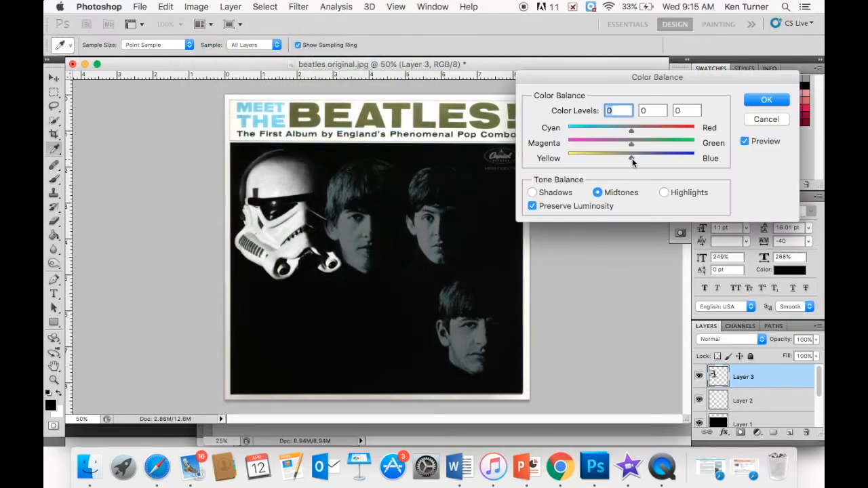
drag(633, 158, 660, 157)
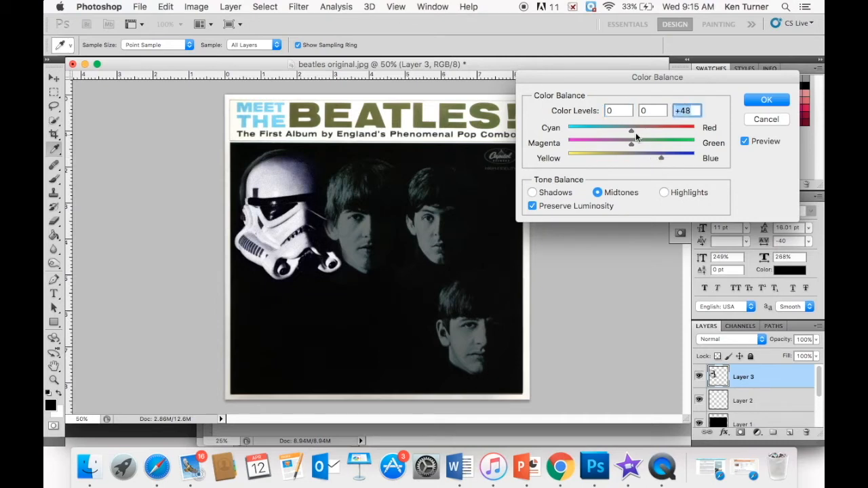
drag(632, 132, 654, 151)
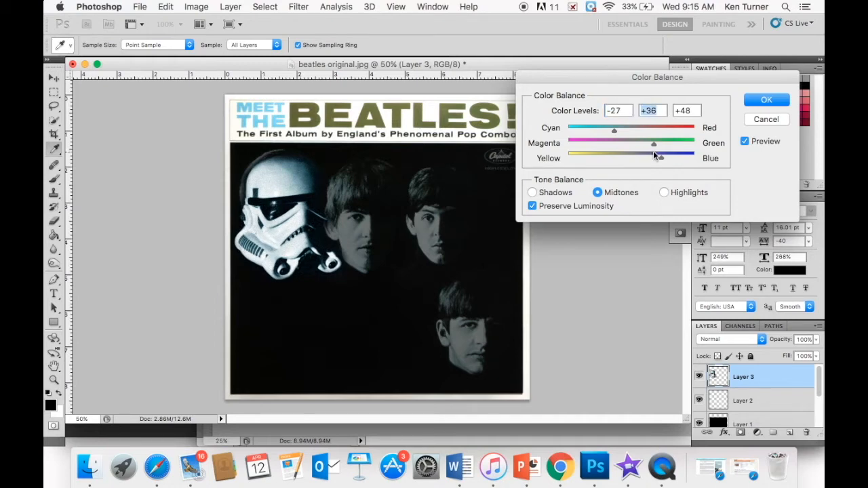
drag(615, 129, 629, 131)
mouse_move(656, 159)
mouse_down()
mouse_move(648, 158)
mouse_move(671, 160)
mouse_move(665, 162)
mouse_up()
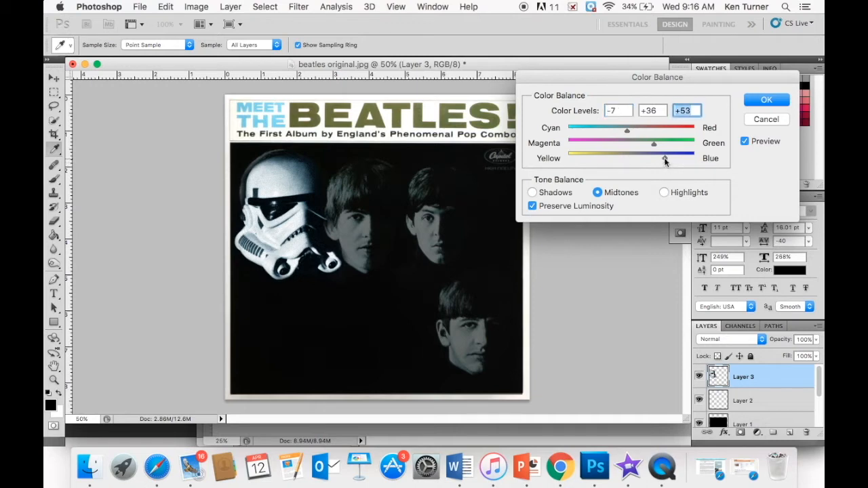
click(766, 101)
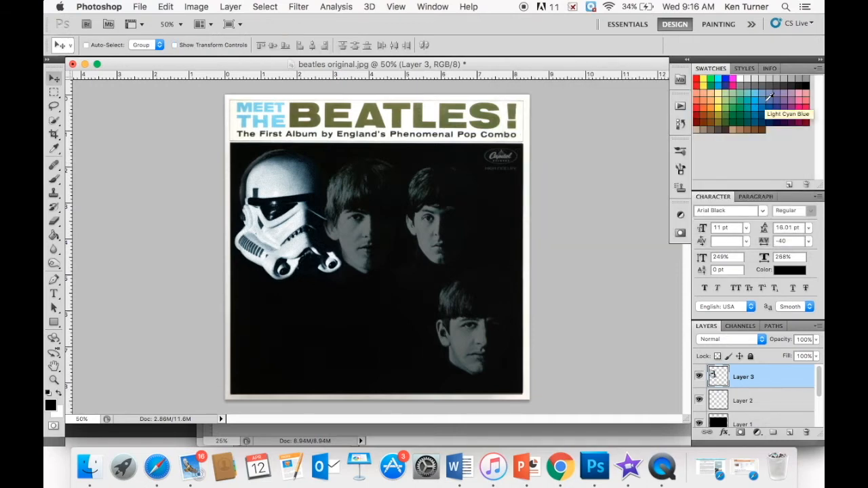
Duplicate the helmet layer, scale the copy proportionally to about 86%, and position it over the second face in the upper row.
key(super+j)
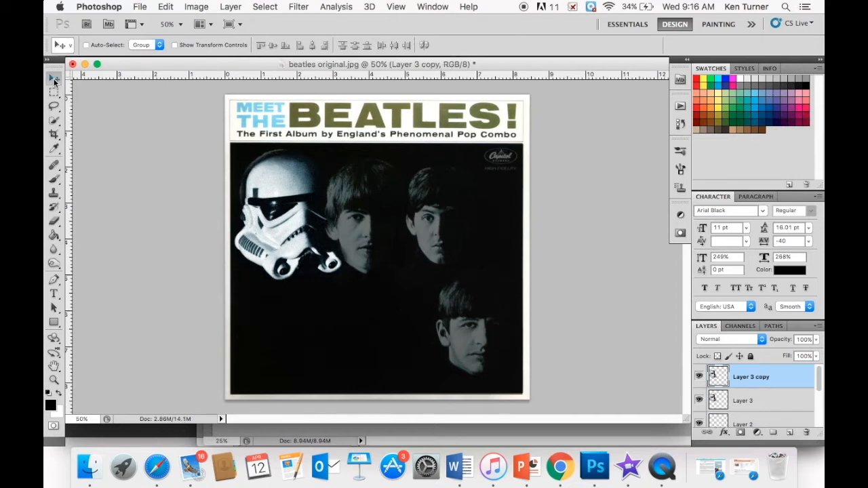
drag(279, 183, 356, 196)
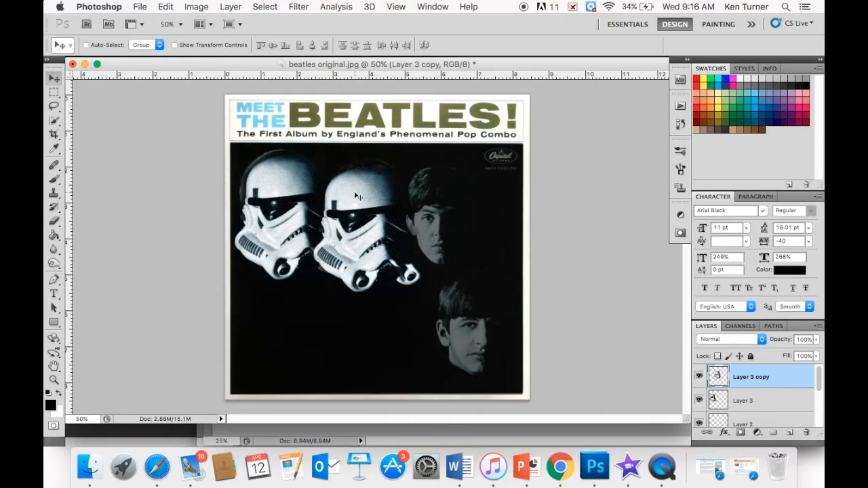
key(super+t)
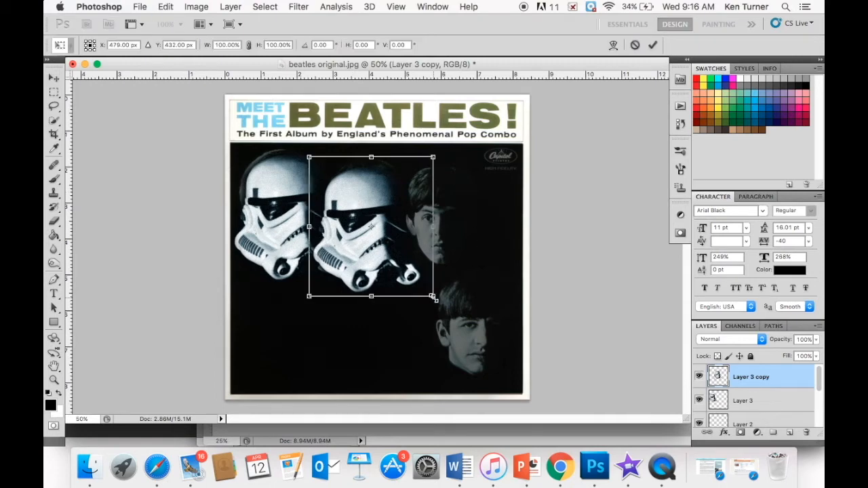
drag(433, 298, 415, 279)
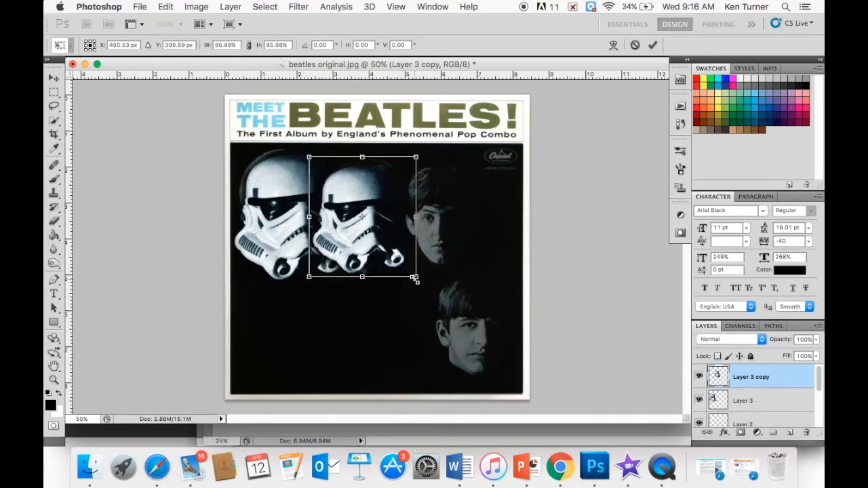
key(Return)
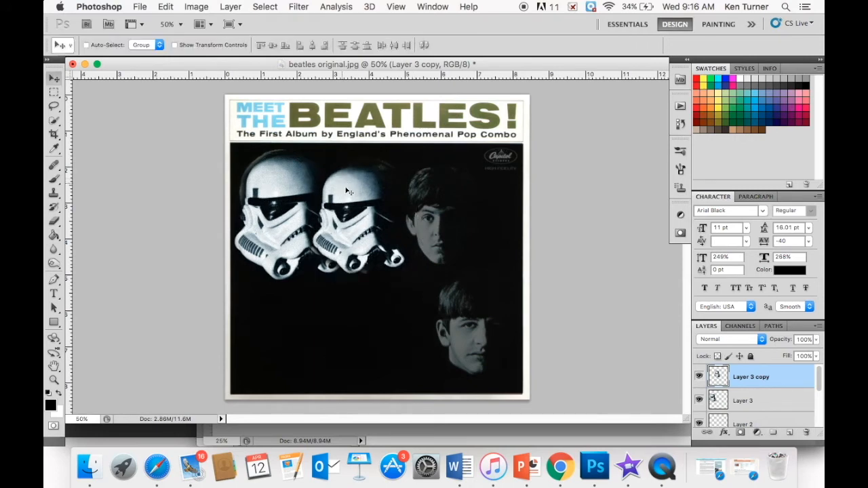
drag(348, 207, 365, 192)
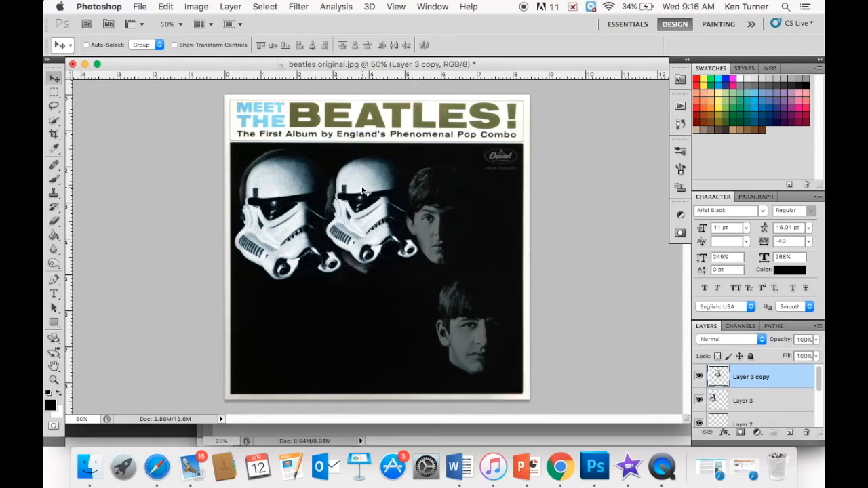
Duplicate the second helmet and position the copy near the third face in the upper row.
key(super+j)
drag(365, 192, 456, 210)
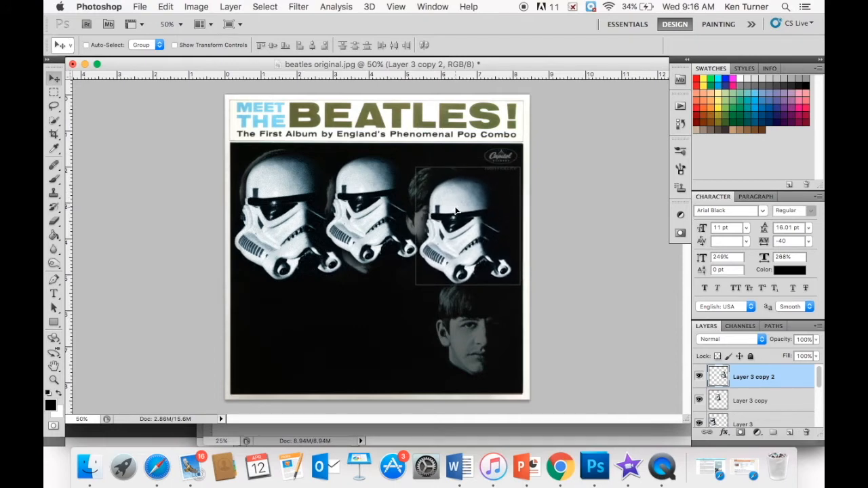
drag(456, 207, 456, 209)
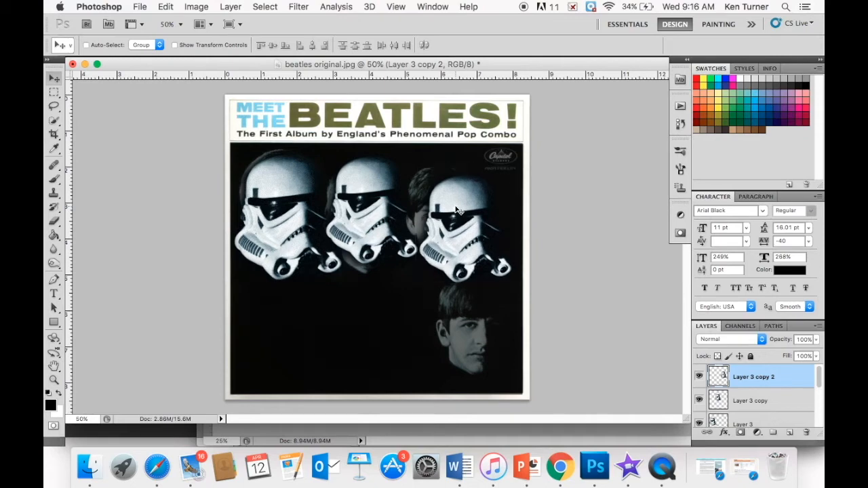
Duplicate the third helmet, scale the copy down slightly in proportion, and position it over the lowest face.
alt+drag(456, 209, 448, 305)
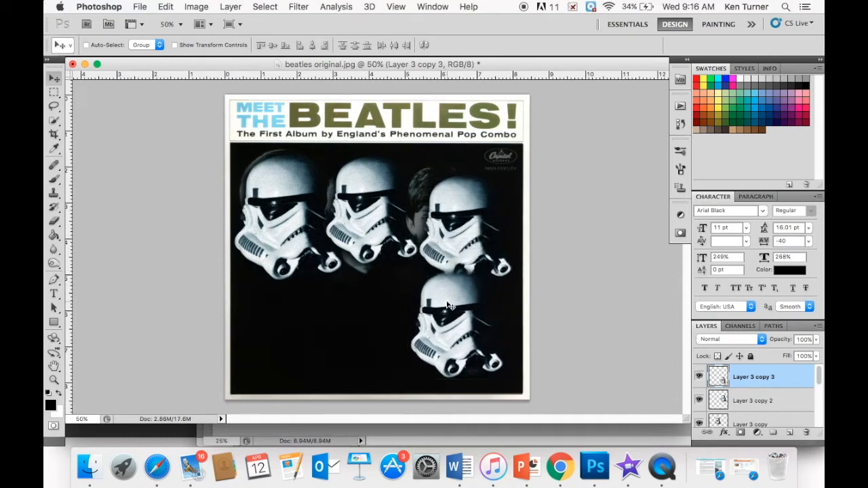
key(super+t)
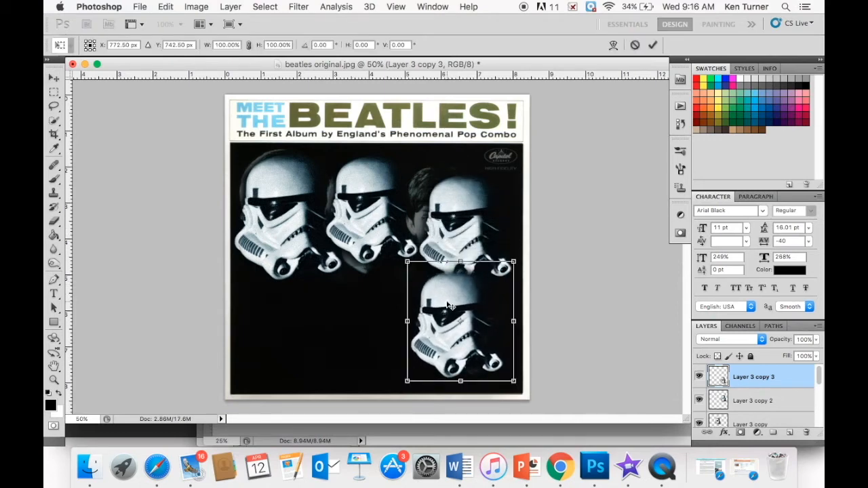
shift+drag(514, 382, 505, 372)
key(Return)
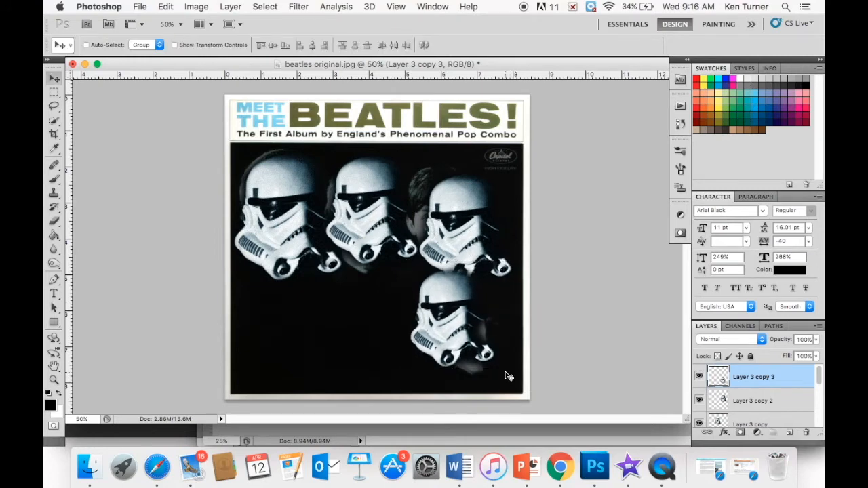
drag(446, 300, 452, 314)
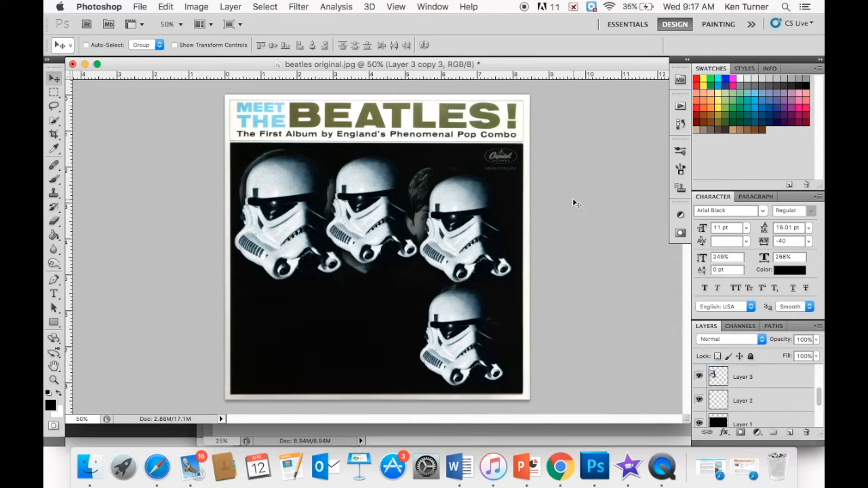
Erase the black overlay on Layer 1 over the Capitol logo with the Eraser at brush size 70.
click(762, 424)
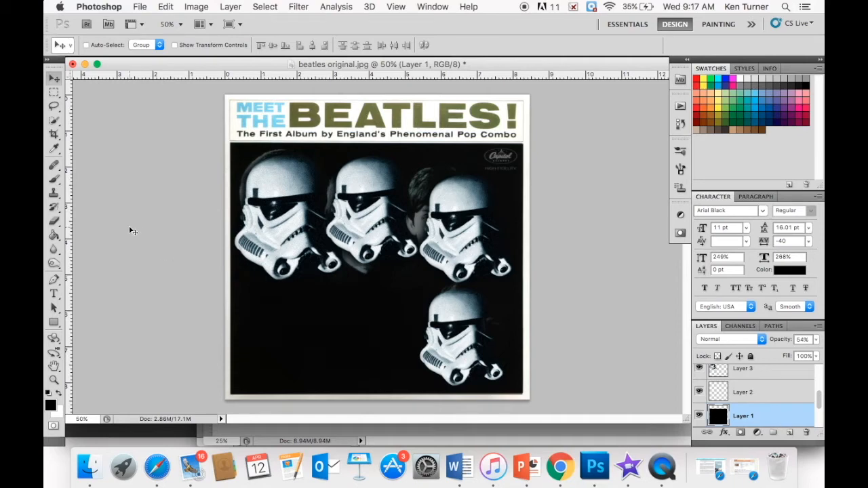
click(54, 220)
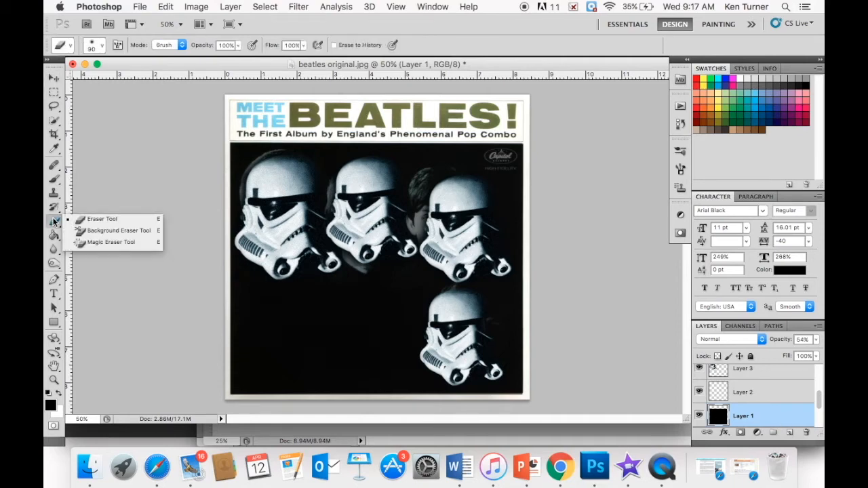
click(115, 219)
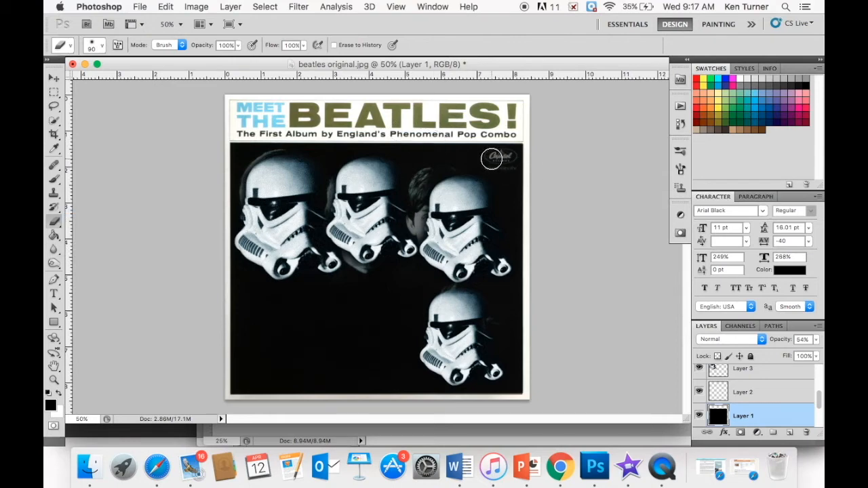
key(bracketleft)
key(bracketleft)
mouse_move(492, 159)
mouse_down()
mouse_move(489, 166)
mouse_move(509, 166)
mouse_move(495, 156)
mouse_move(510, 156)
mouse_move(490, 163)
mouse_move(508, 166)
mouse_move(511, 157)
mouse_move(503, 164)
mouse_up()
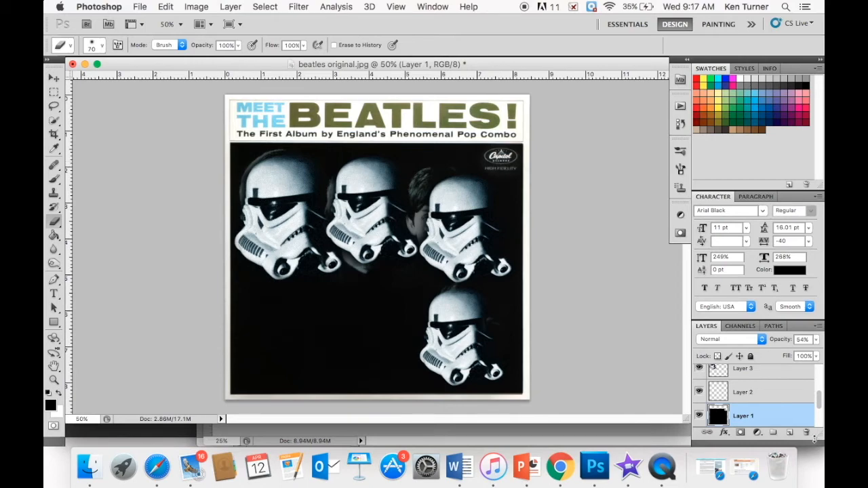
Raise the opacity of the black Layer 1 to 100% to hide the original faces.
click(820, 344)
drag(787, 354, 814, 353)
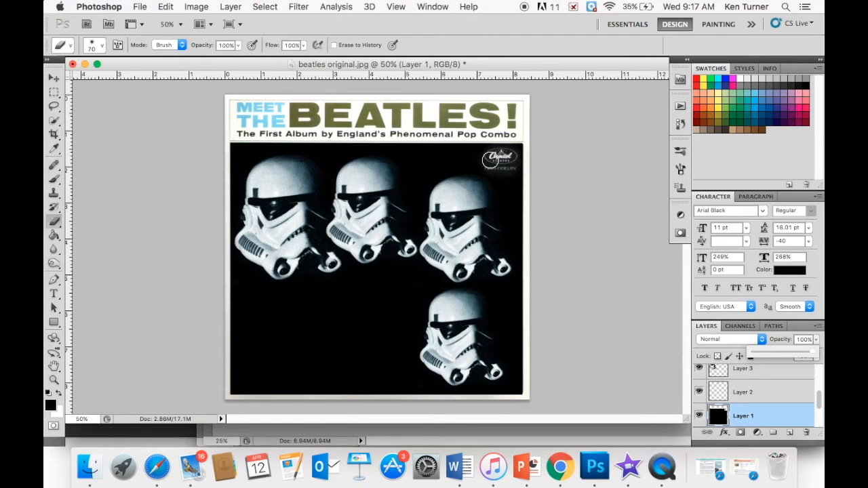
click(766, 418)
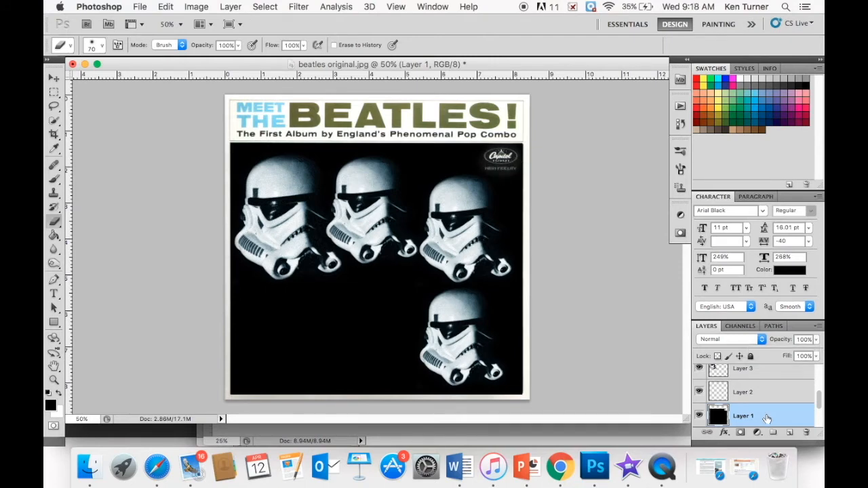
Apply a Gaussian Blur with a 0.5 pixel radius to Layer 1.
click(299, 6)
mouse_move(347, 138)
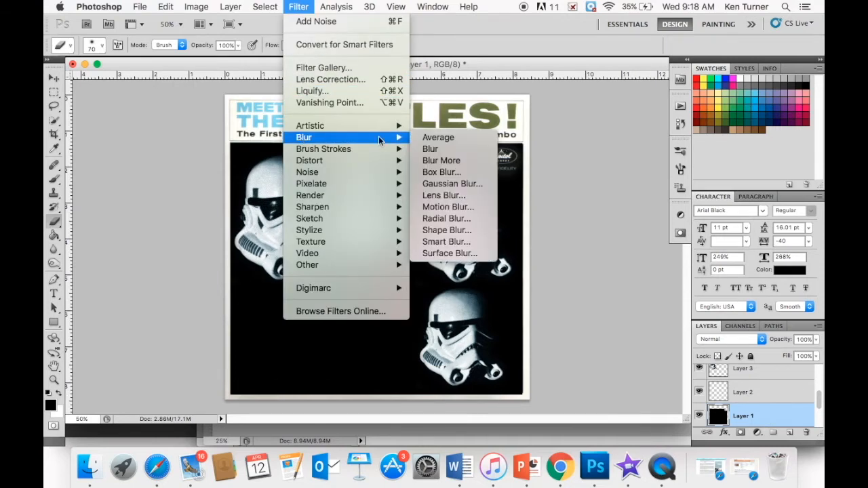
click(460, 186)
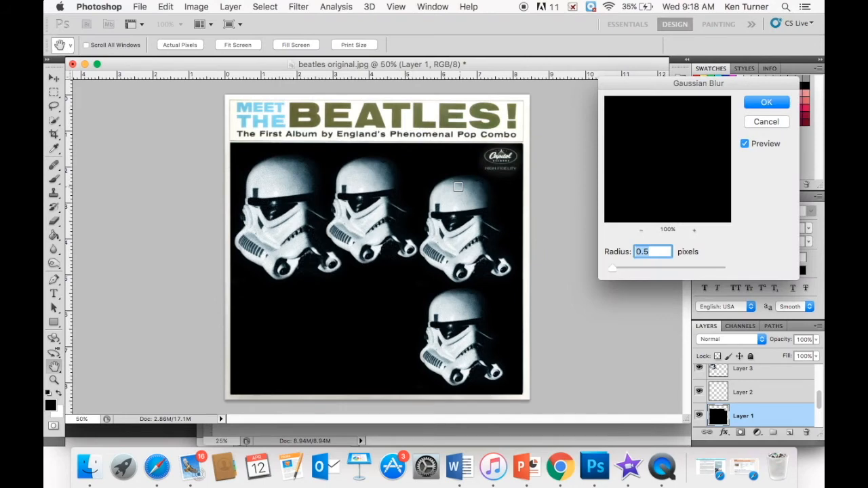
click(760, 103)
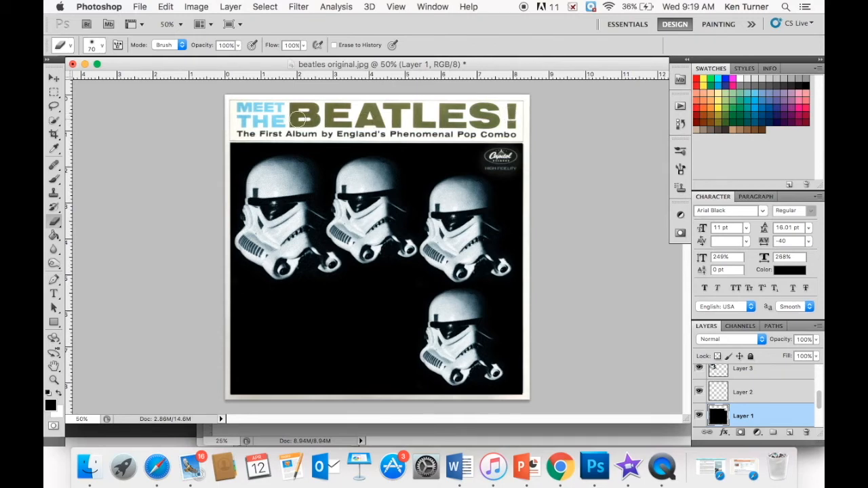
Sample the off-white header background and paint over the word BEATLES! with a 30-pixel Brush on Layer 1.
click(55, 180)
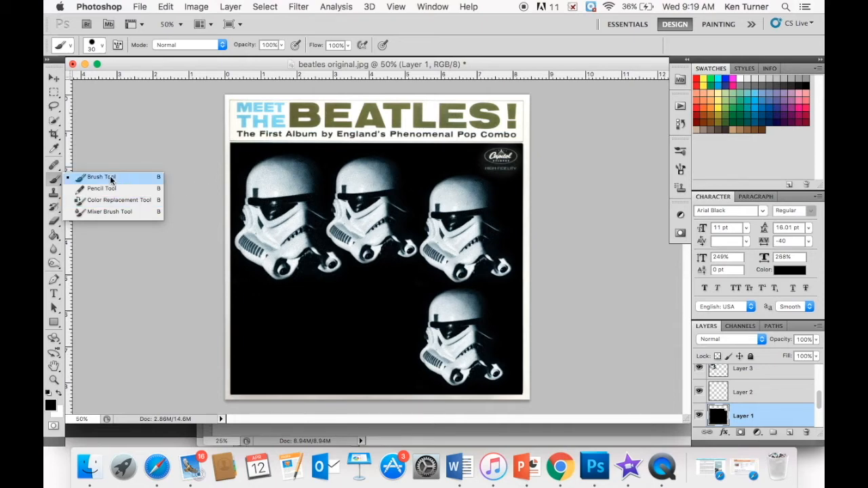
alt+click(239, 122)
alt+click(240, 121)
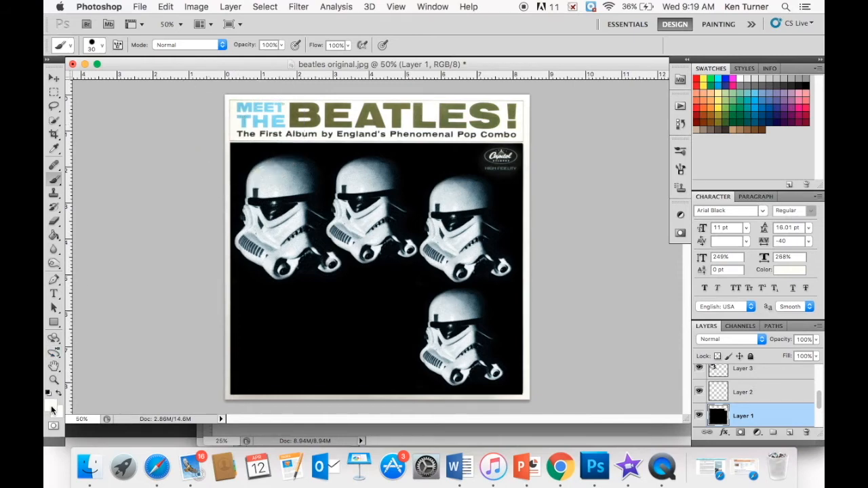
mouse_move(291, 124)
mouse_down()
mouse_move(339, 118)
mouse_move(300, 121)
mouse_move(291, 107)
mouse_move(326, 109)
mouse_move(301, 117)
mouse_move(298, 103)
mouse_move(516, 107)
mouse_up()
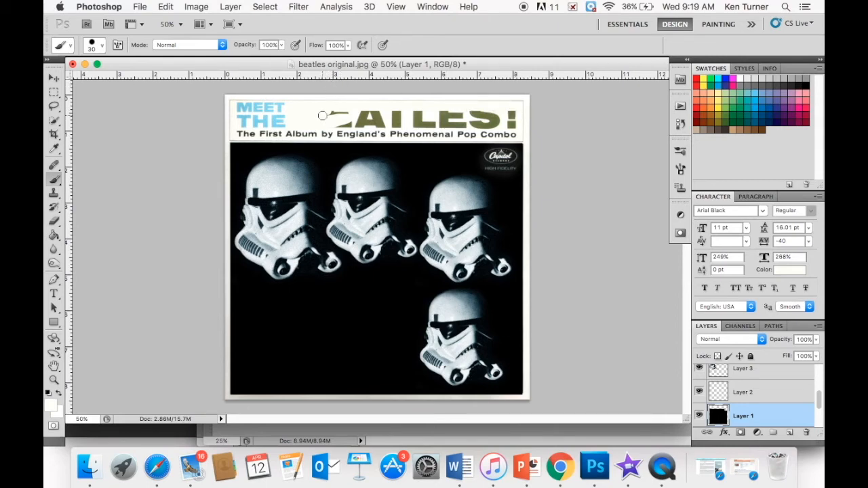
drag(325, 114, 520, 116)
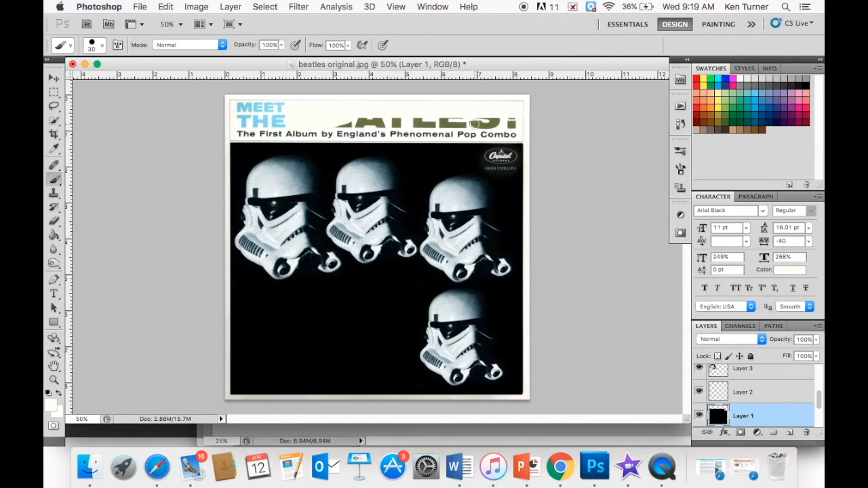
key(super+z)
mouse_move(344, 118)
mouse_down()
mouse_move(514, 114)
mouse_move(338, 126)
mouse_move(366, 118)
mouse_move(515, 124)
mouse_up()
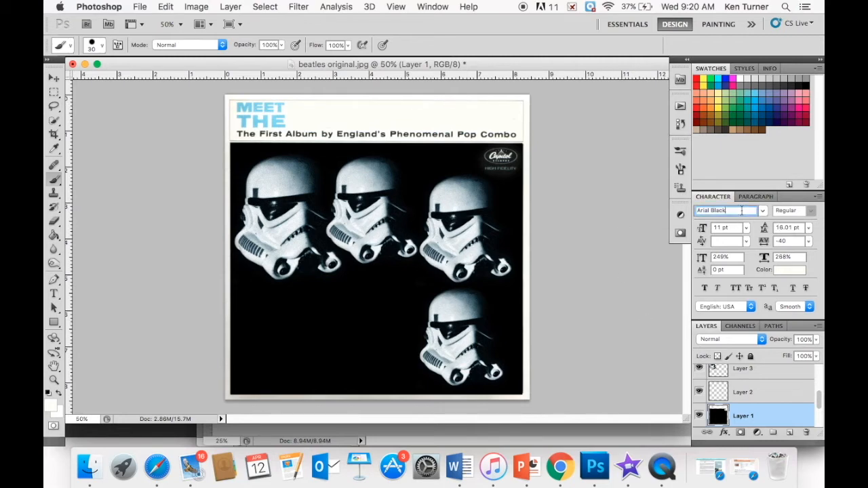
Add a horizontal text layer reading TROOPERS! in Arial Black at 11 pt, starting beside the words MEET THE.
click(763, 212)
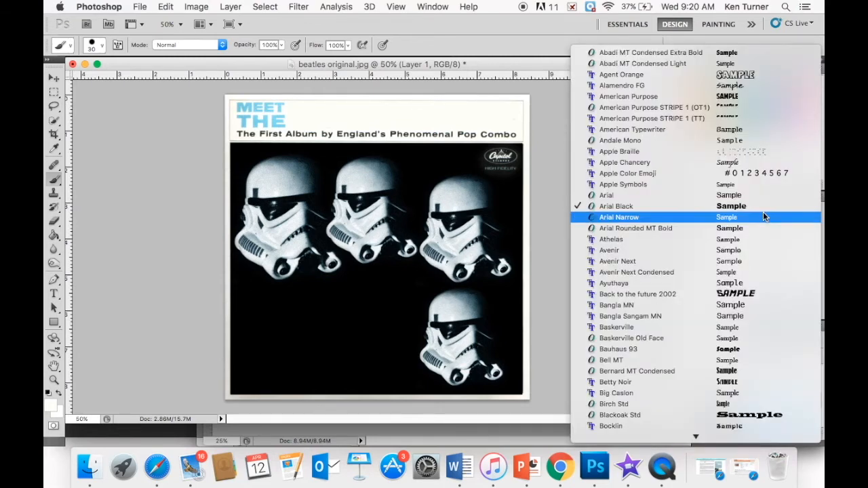
click(748, 206)
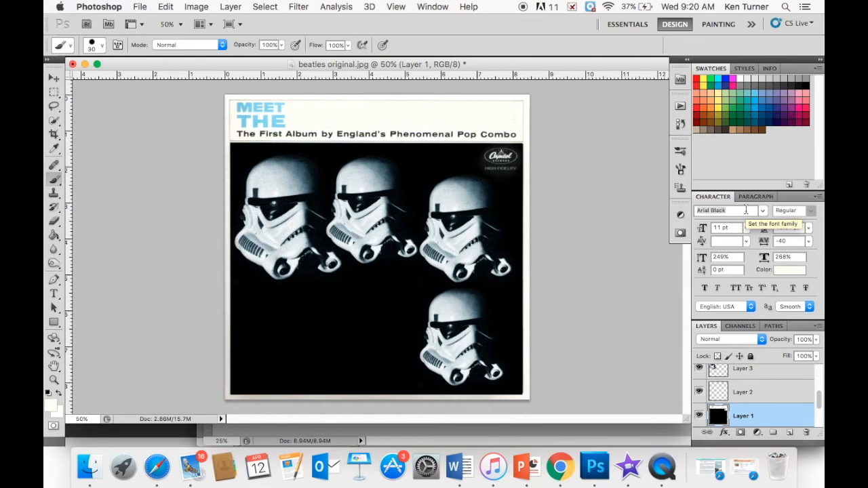
click(55, 295)
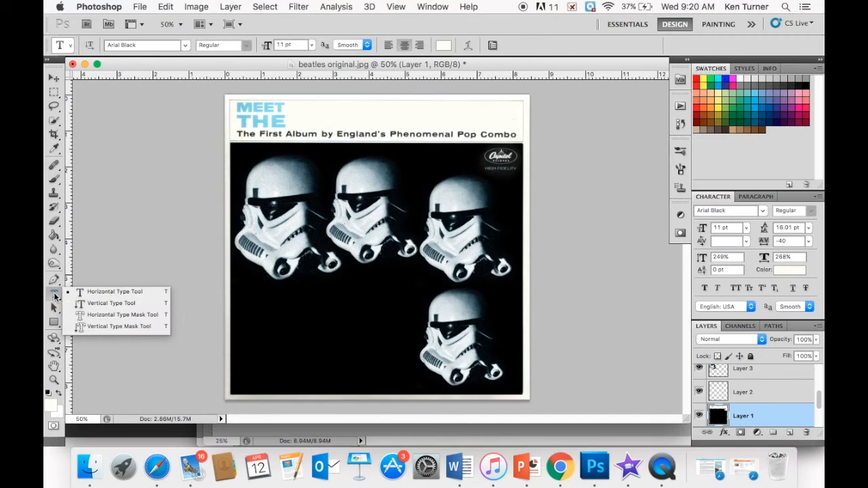
click(294, 115)
click(294, 115)
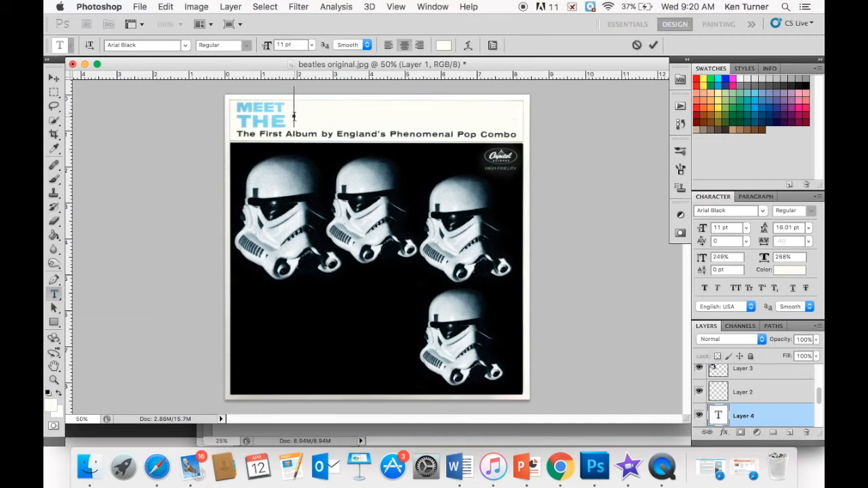
text(TROOPERS)
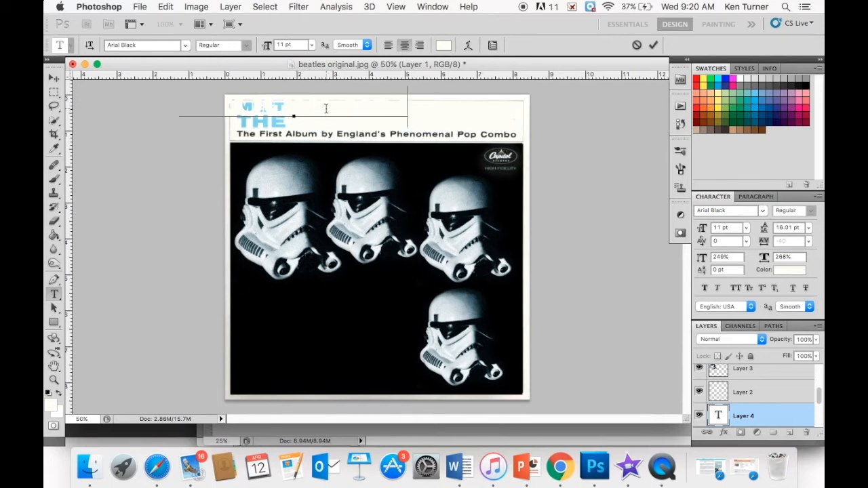
Change the colour of the whole TROOPERS! text to olive, hex 6d6d34.
key(super+a)
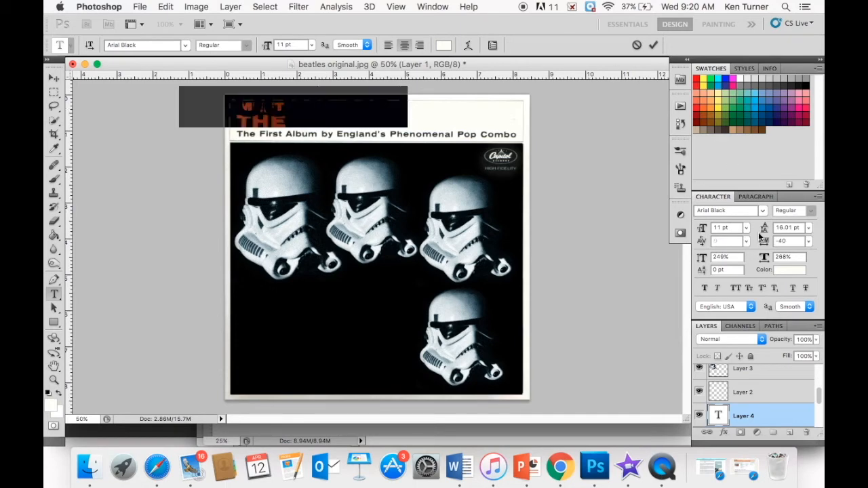
click(792, 271)
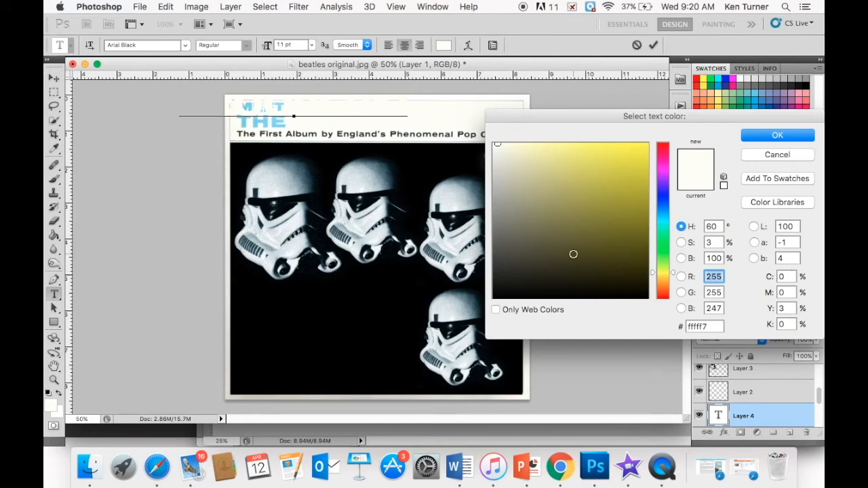
click(574, 253)
drag(574, 251, 574, 237)
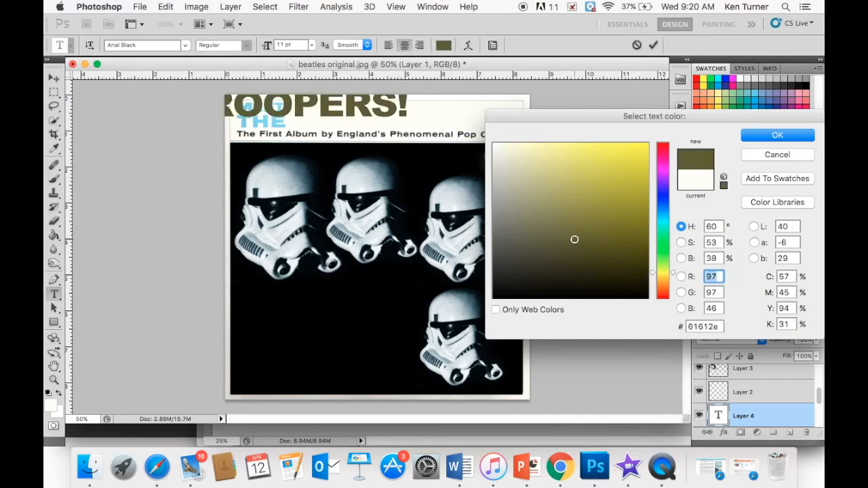
drag(575, 236, 574, 232)
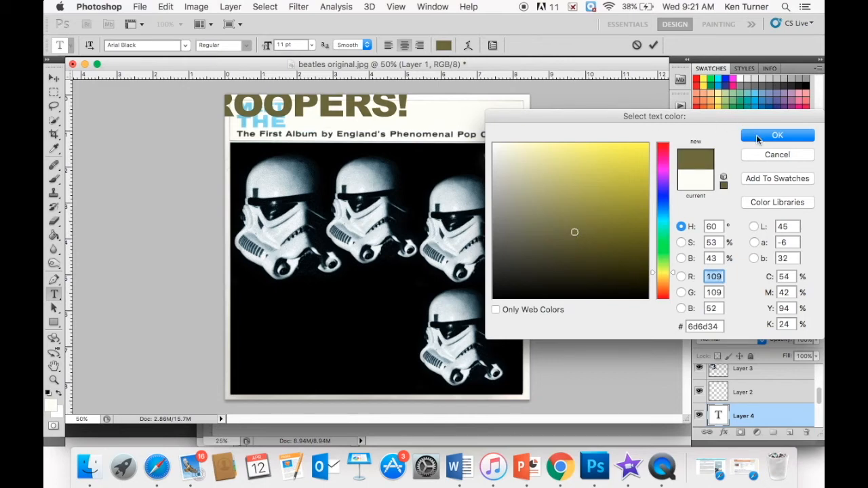
click(757, 135)
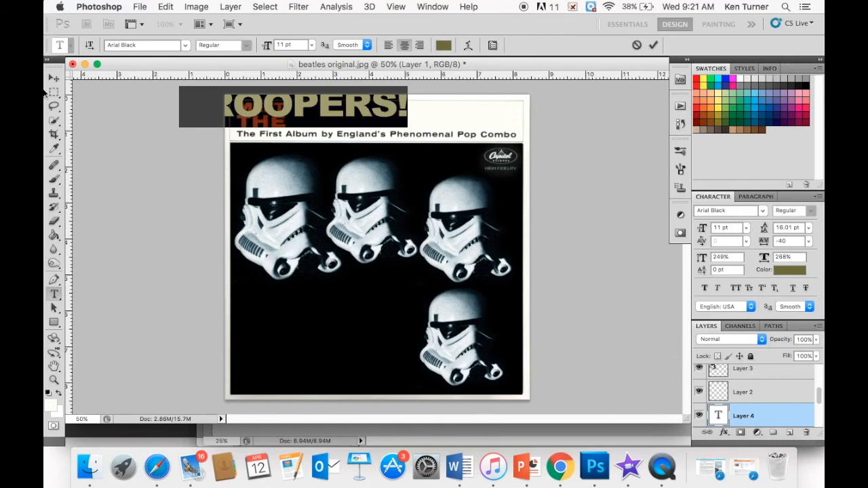
Move the TROOPERS! text into the blank header space beside MEET THE, keeping its text colour at 6d6d34.
click(54, 77)
drag(310, 108, 374, 120)
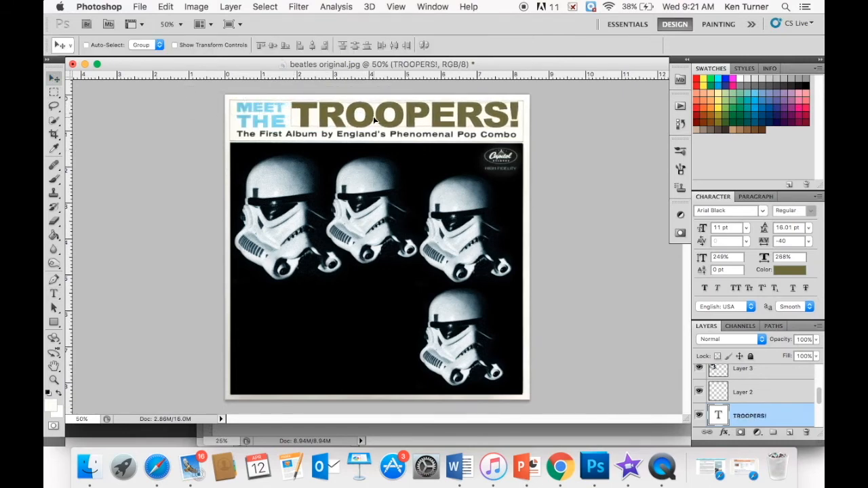
click(791, 269)
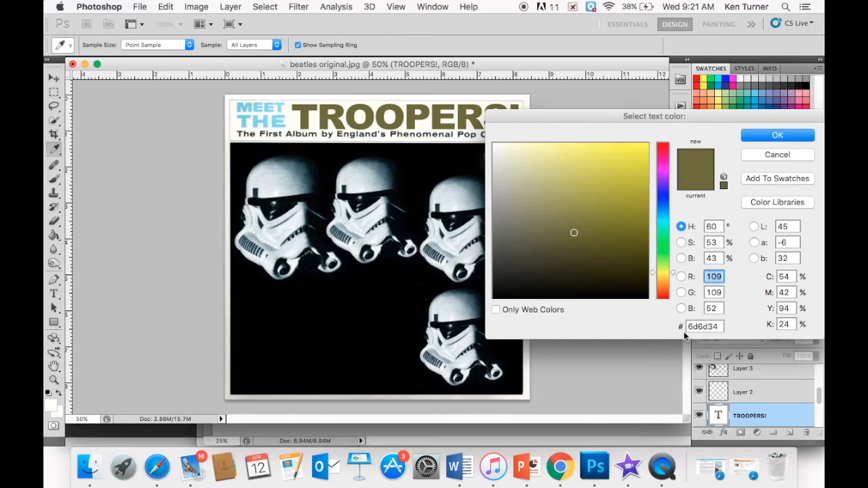
click(777, 136)
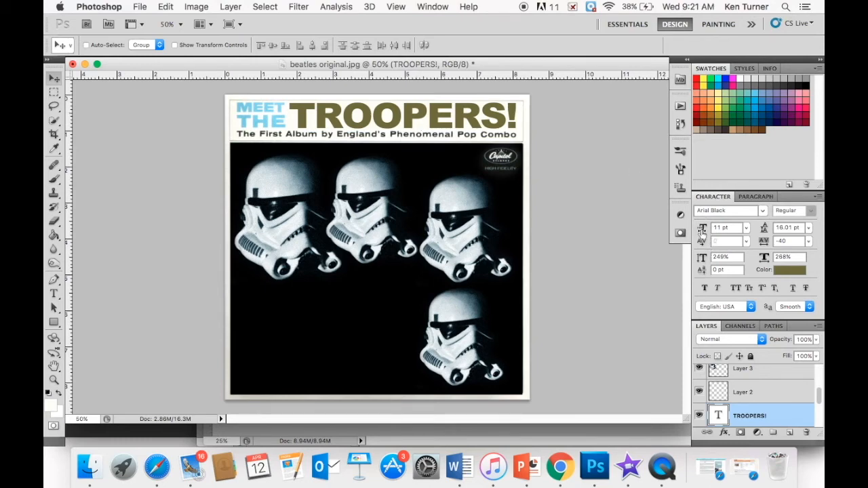
Try larger font sizes such as 30 pt on the TROOPERS! text and return it to 11 pt.
click(746, 227)
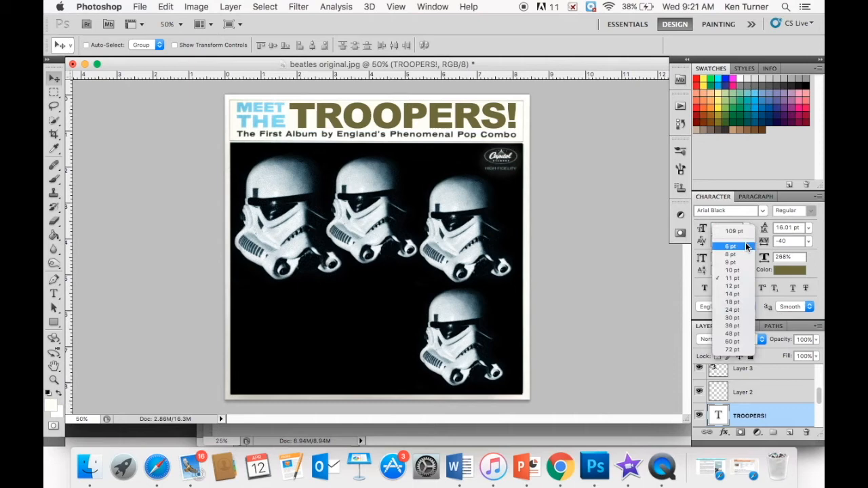
click(732, 318)
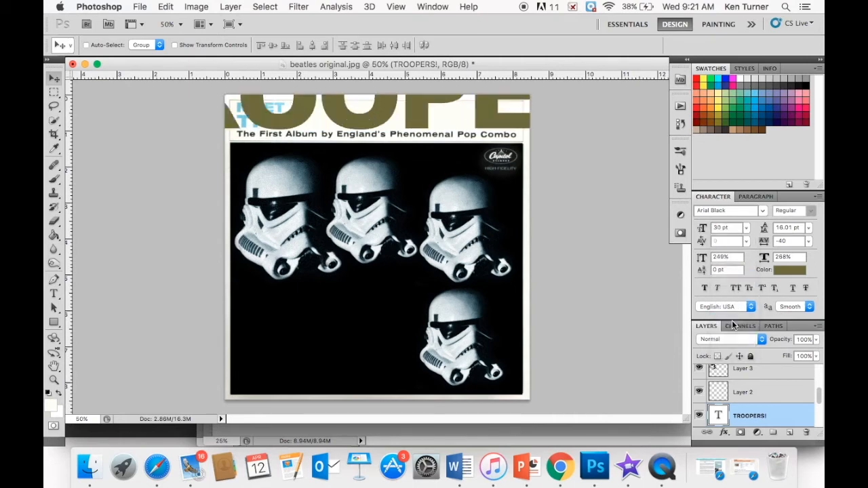
click(715, 228)
text(11)
key(Return)
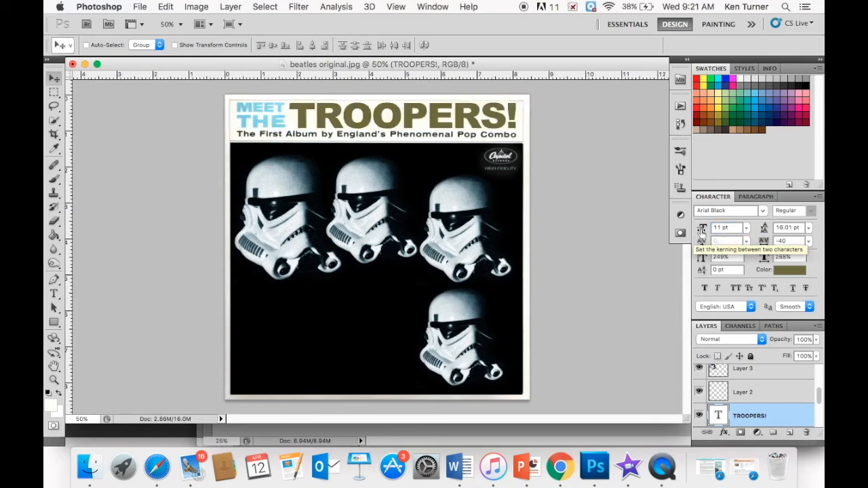
mouse_move(703, 229)
mouse_down()
mouse_move(683, 232)
mouse_move(714, 230)
mouse_up()
click(723, 228)
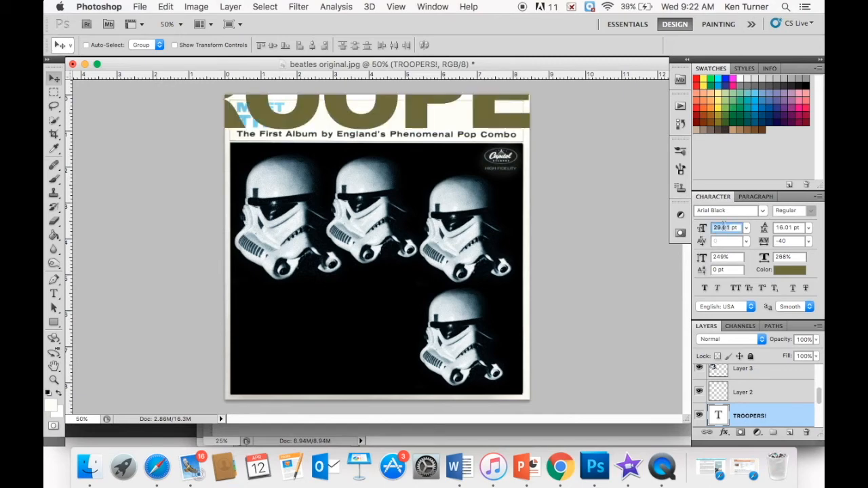
text(11)
key(Return)
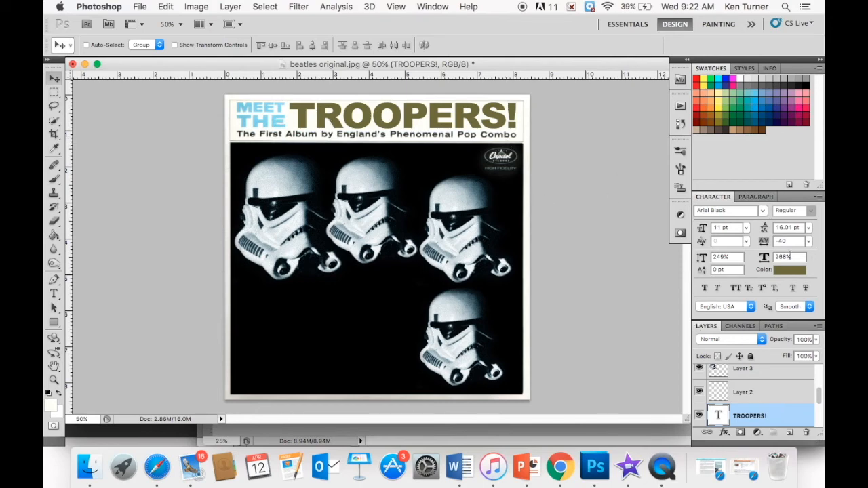
Rasterize the TROOPERS! type layer.
click(230, 6)
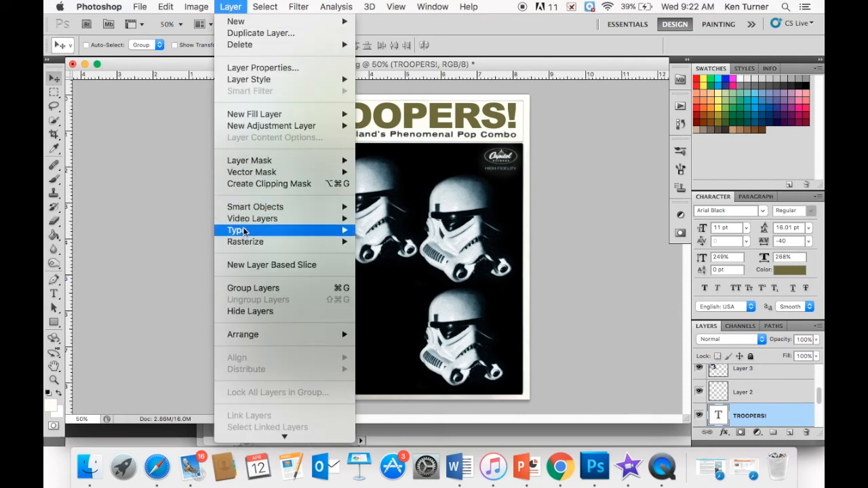
mouse_move(246, 242)
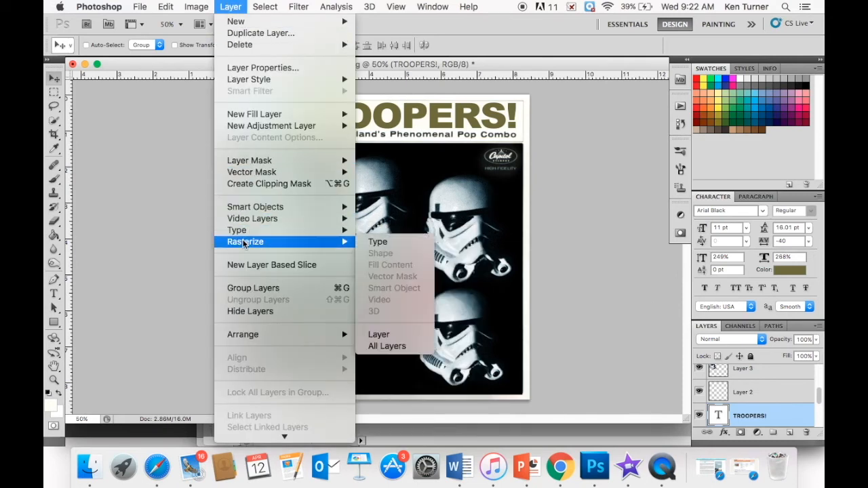
click(388, 244)
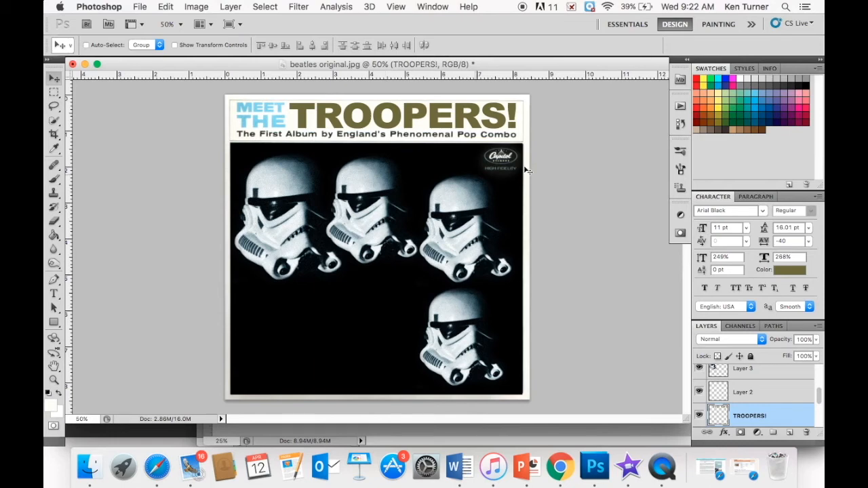
Apply a Gaussian Blur with a 0.5 pixel radius to the TROOPERS! layer.
click(299, 7)
mouse_move(308, 137)
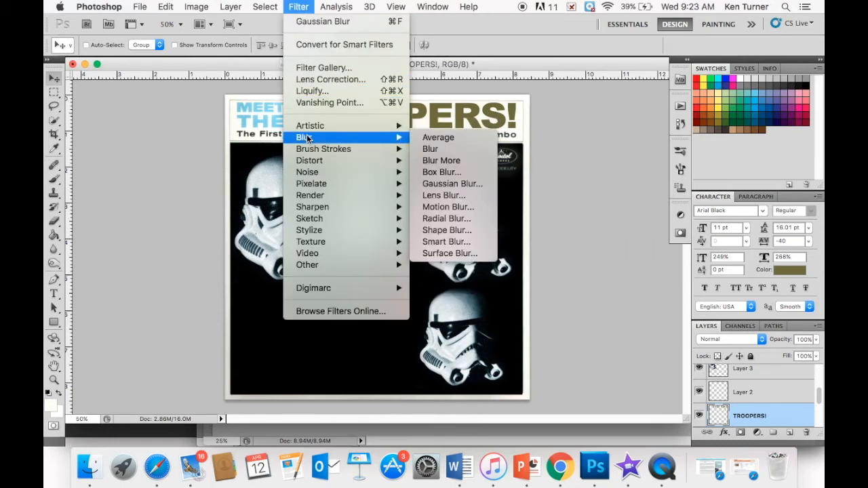
click(434, 187)
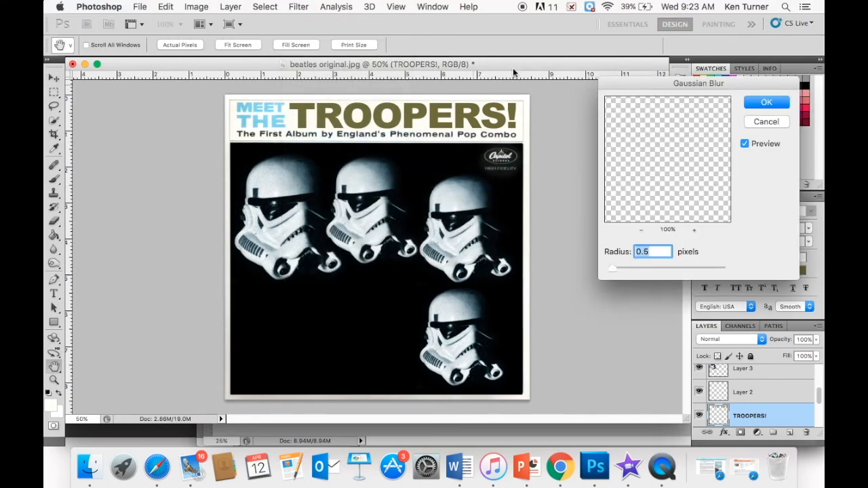
click(765, 104)
Add 5% monochromatic noise with Gaussian distribution to the TROOPERS! layer.
click(300, 6)
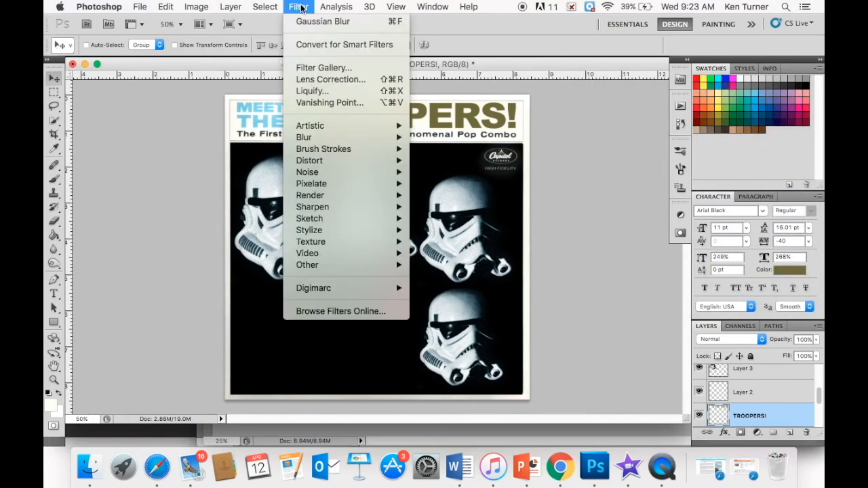
mouse_move(312, 169)
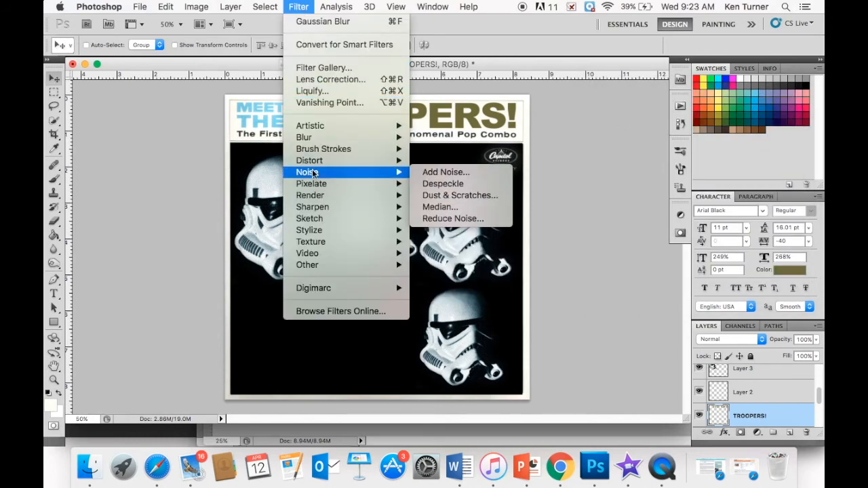
click(442, 172)
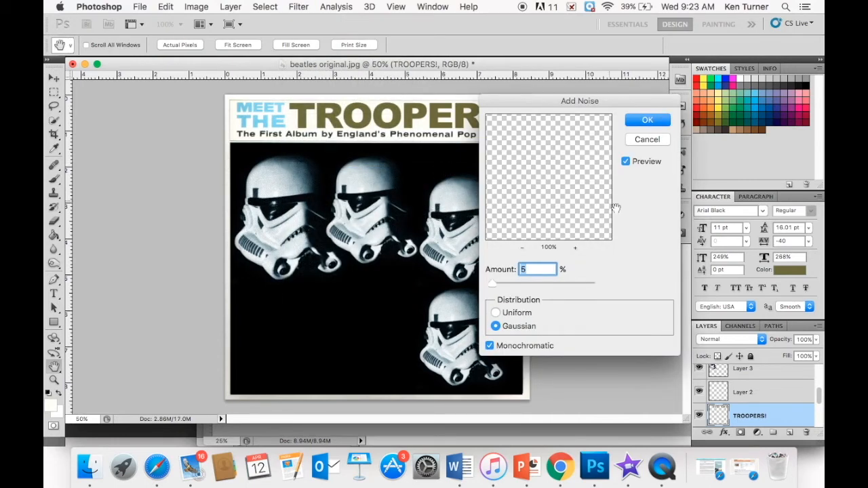
click(648, 122)
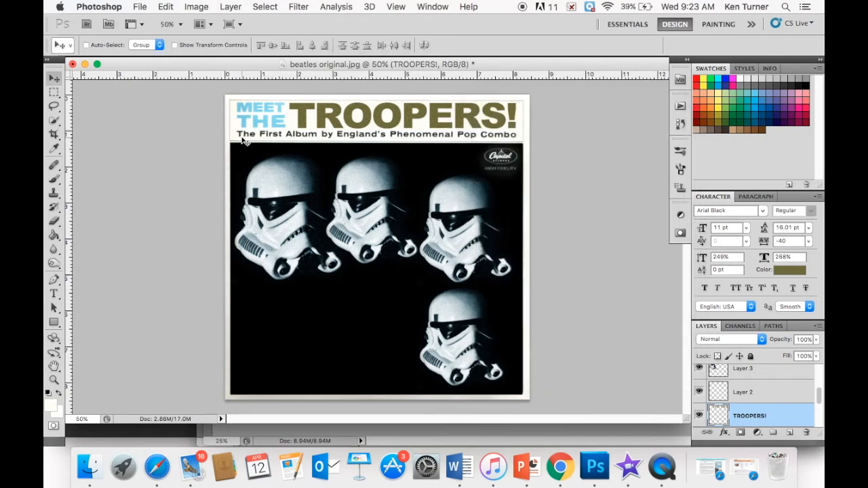
Add a new text layer reading The over the start of the tagline below MEET THE.
click(53, 294)
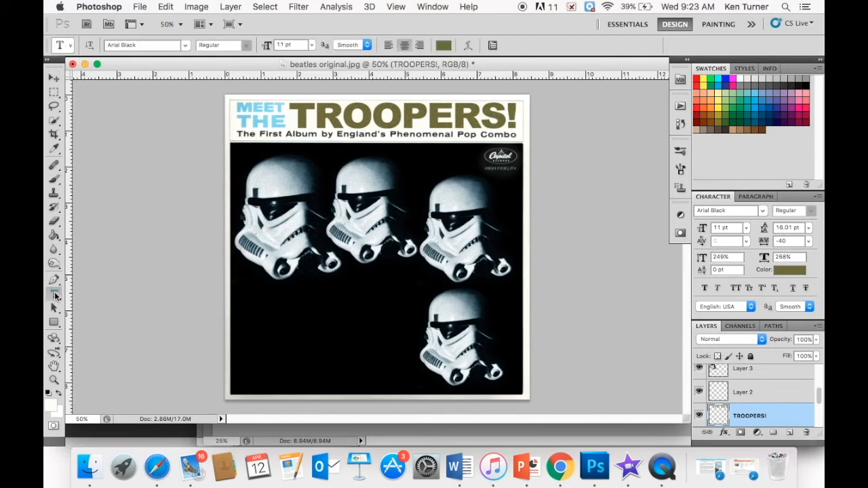
click(254, 133)
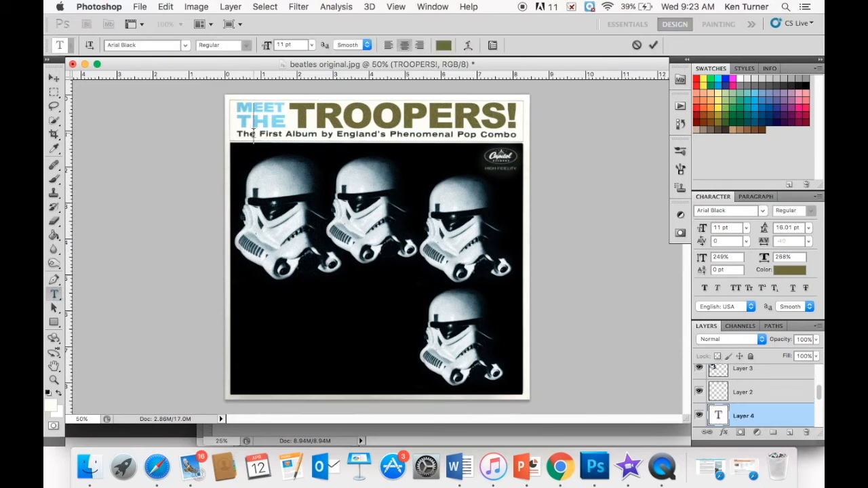
text(The)
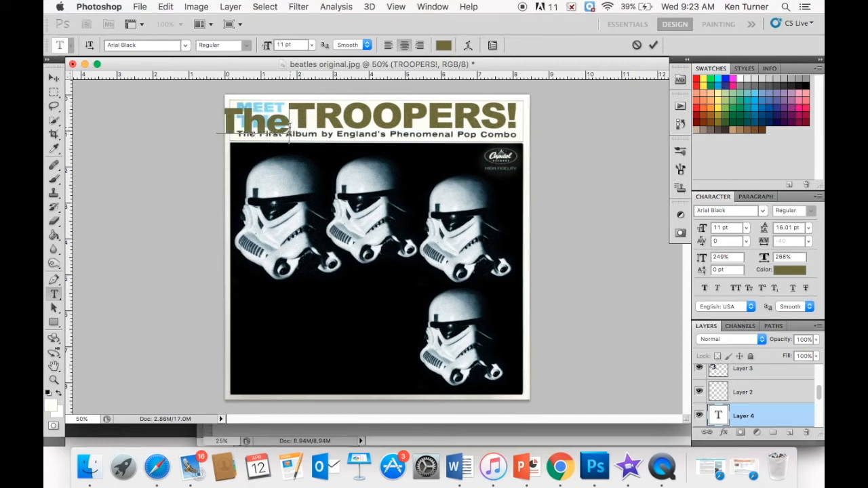
Change the colour of the new text The to black, hex 000000.
drag(290, 127, 205, 121)
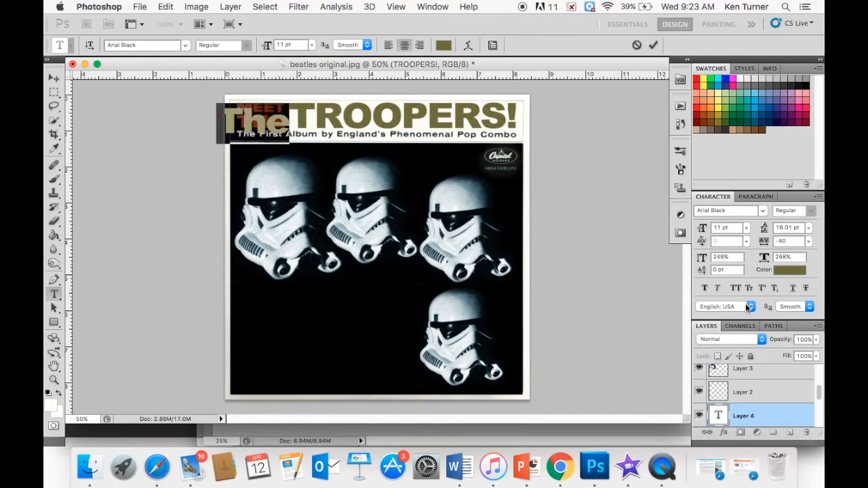
click(792, 270)
click(526, 272)
drag(526, 272, 492, 305)
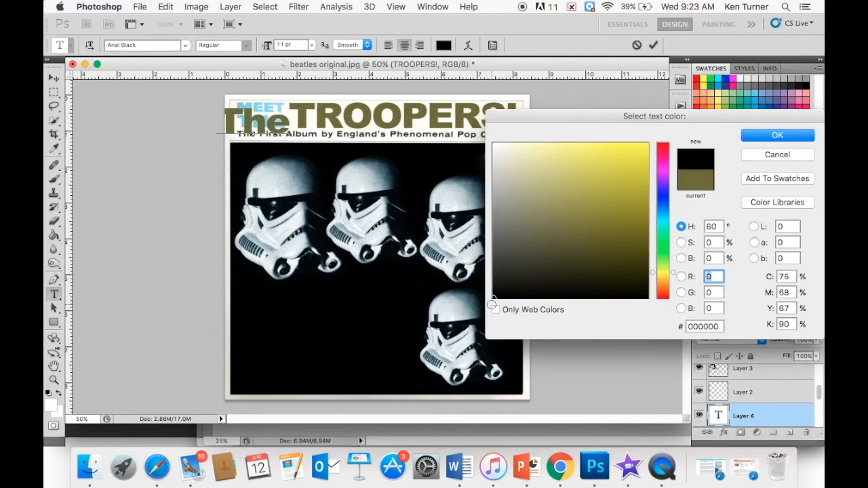
click(753, 135)
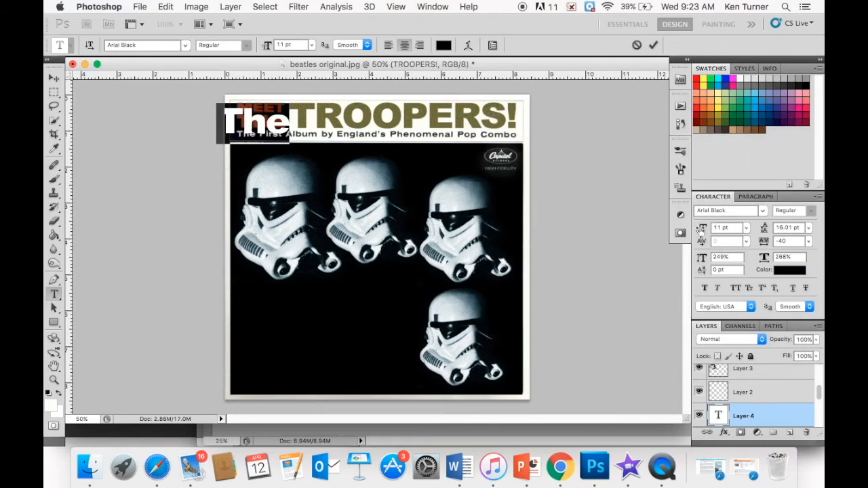
Reduce the font size of the text The to 2.5 pt to suit the tagline.
drag(702, 228, 696, 231)
text(2.5)
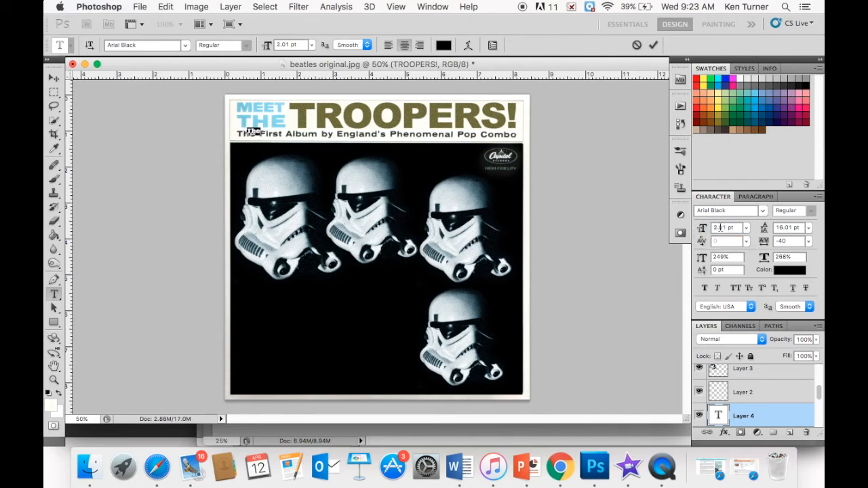
key(Return)
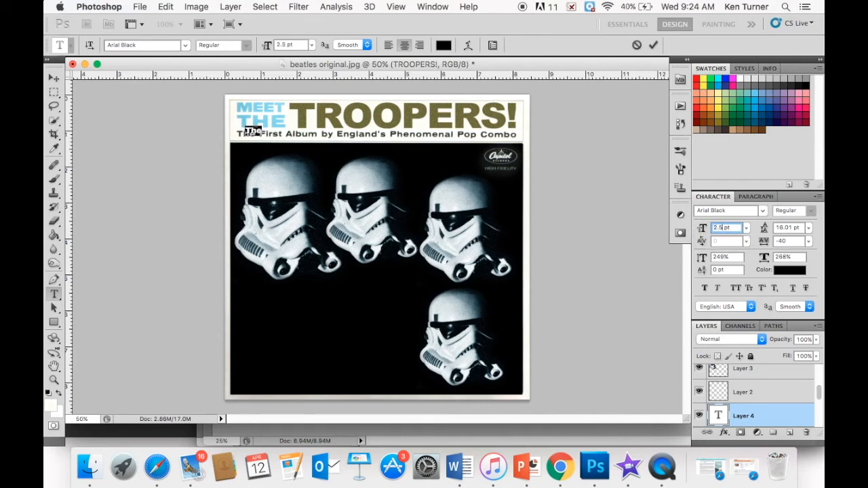
Align the text The with the original tagline's start and extend it to read The First Album by The Empire's Phenomenal Pop Combo.
click(54, 78)
drag(264, 134, 249, 136)
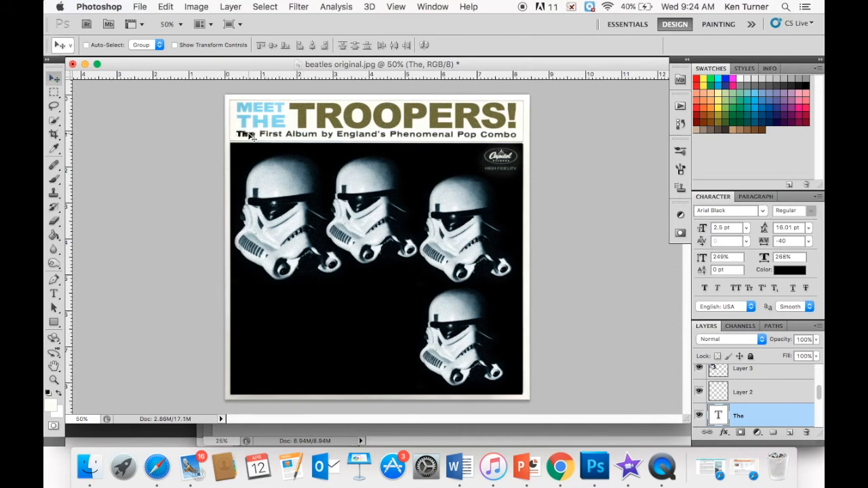
click(55, 293)
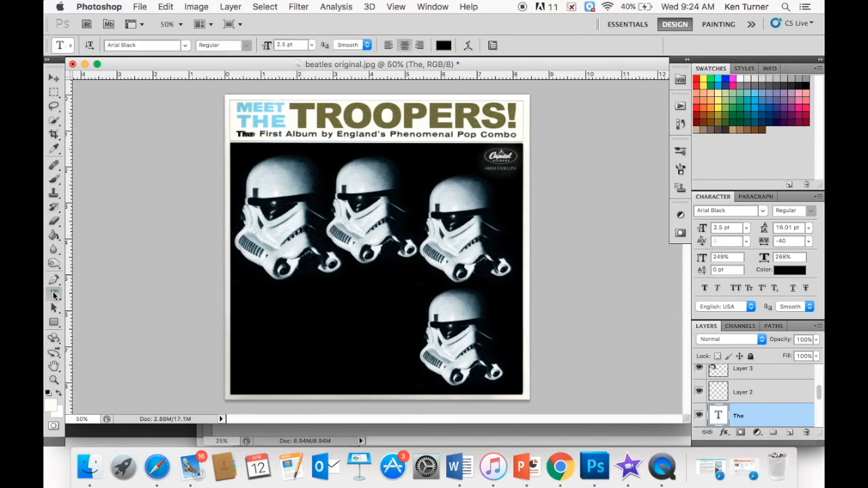
click(251, 134)
text(First Album by)
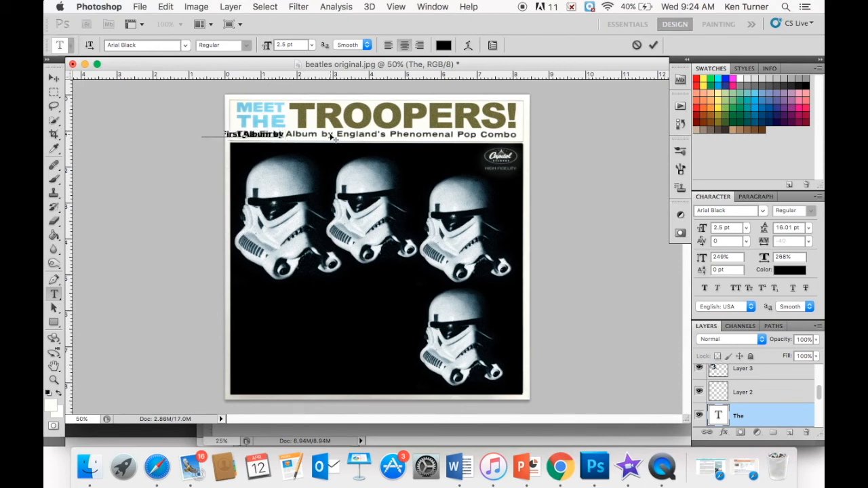
text( The Bea)
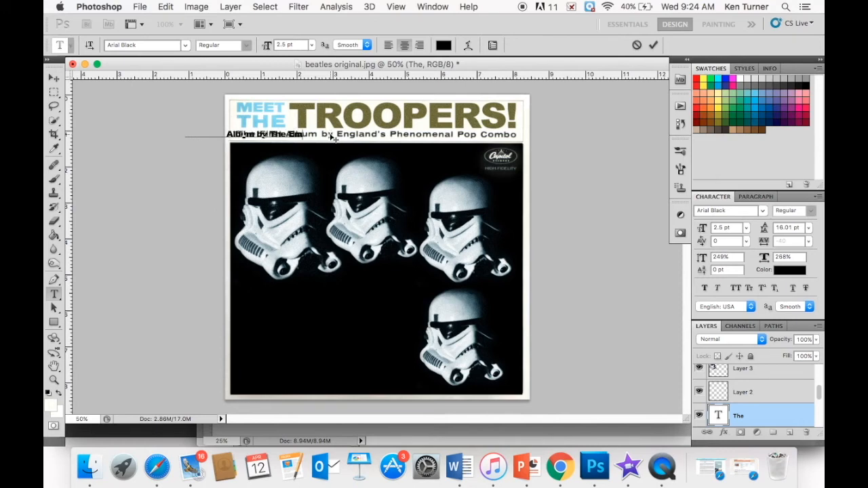
text(ire's)
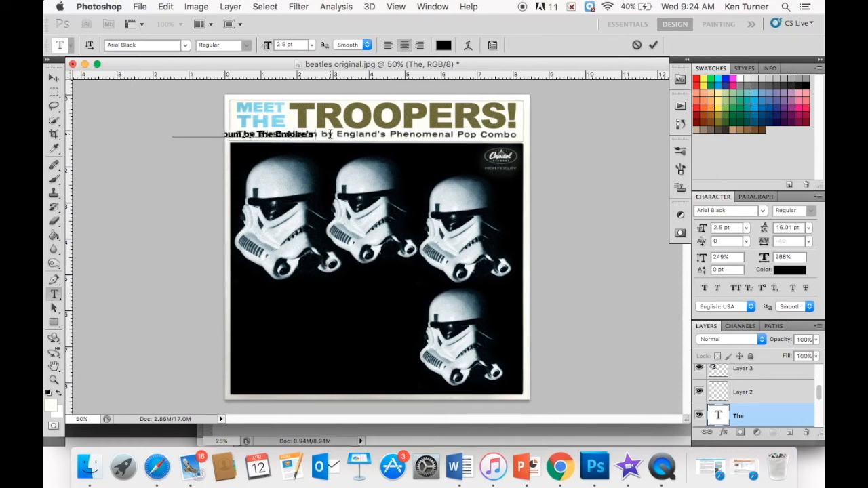
text( Phenom)
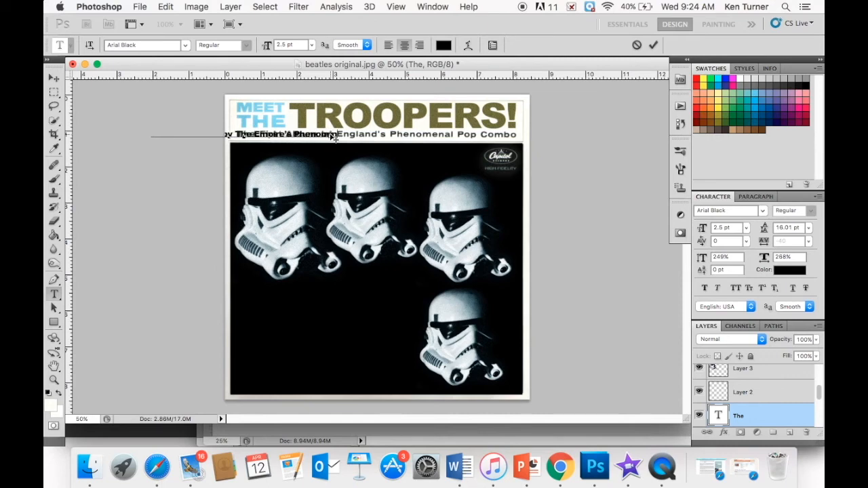
text(enal)
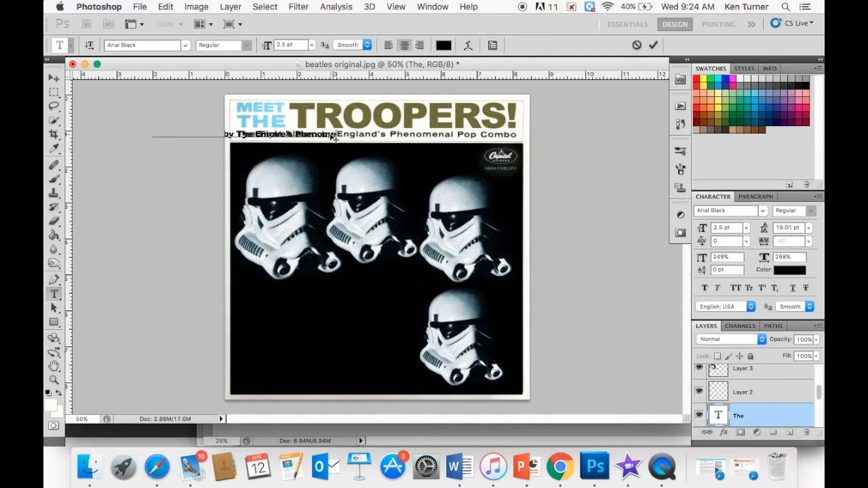
text( Pop)
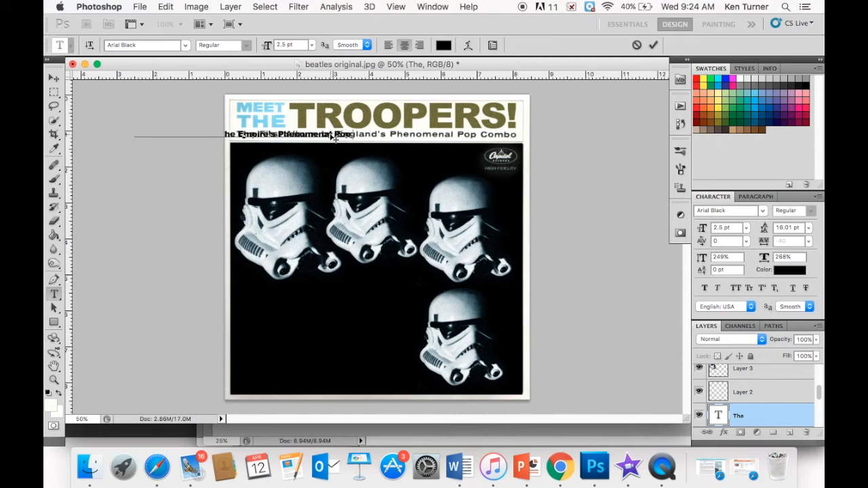
text( Combo)
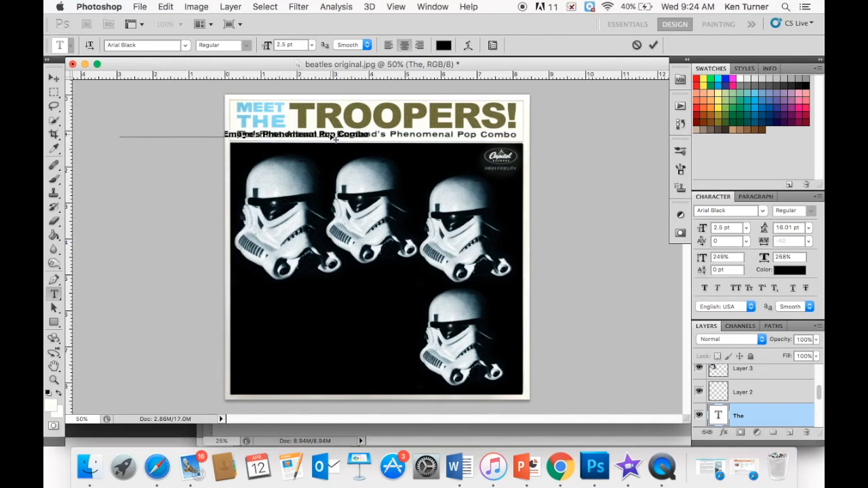
Move the new tagline over the original one and widen its horizontal scale to 303% to span the header width.
click(54, 78)
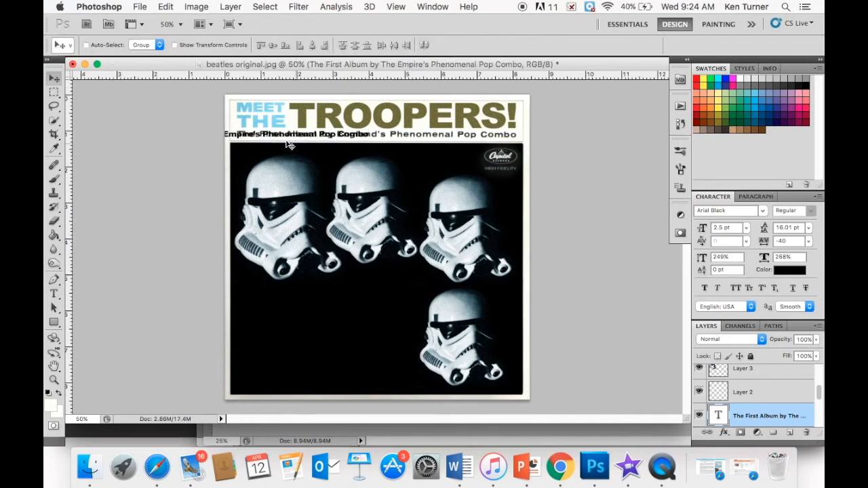
drag(282, 136, 394, 136)
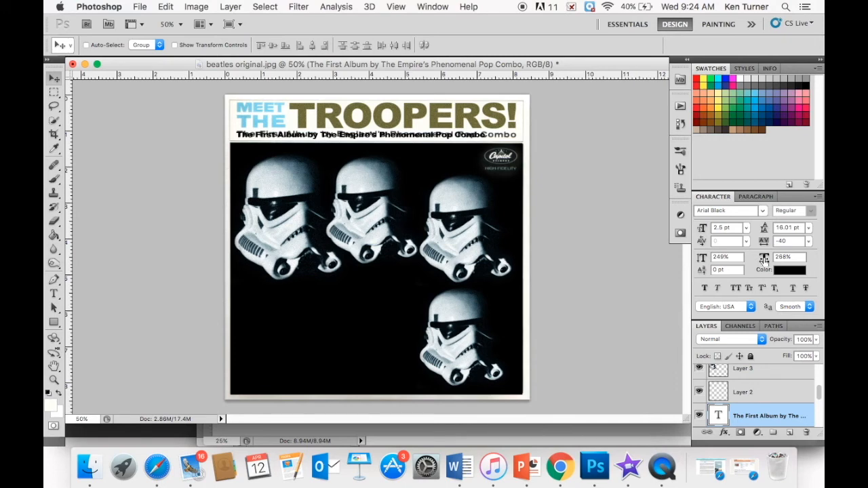
drag(765, 259, 771, 262)
drag(277, 136, 288, 135)
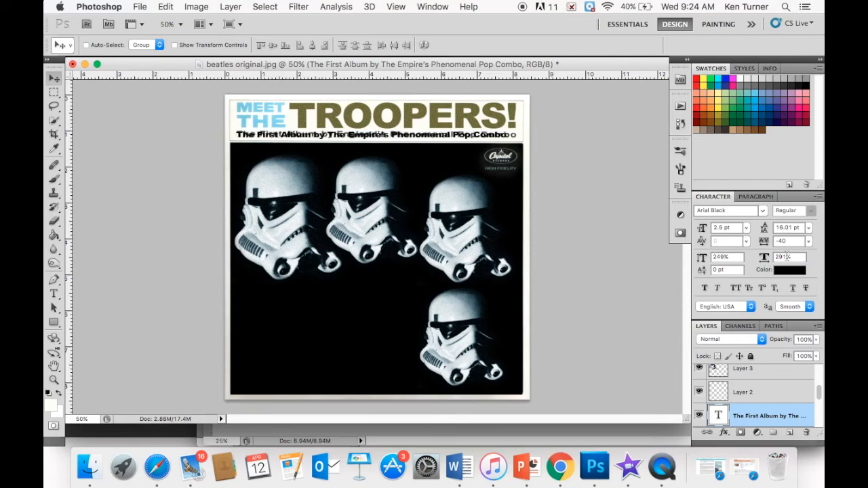
drag(764, 262, 765, 263)
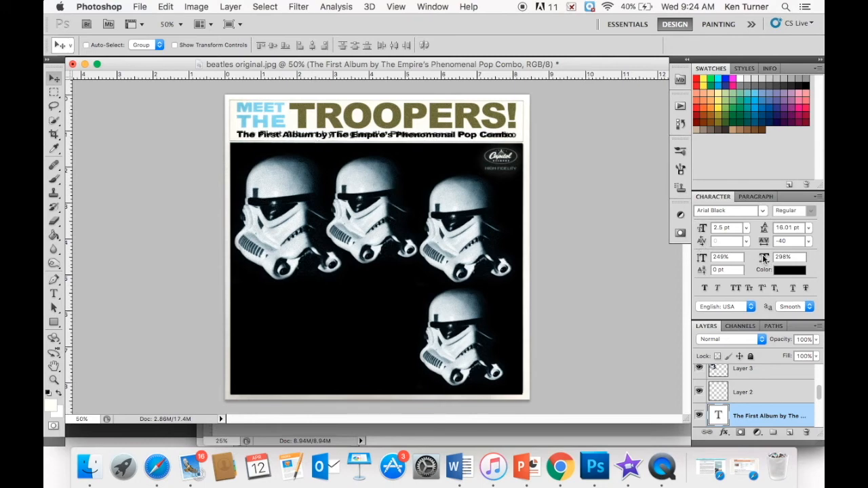
drag(764, 259, 766, 259)
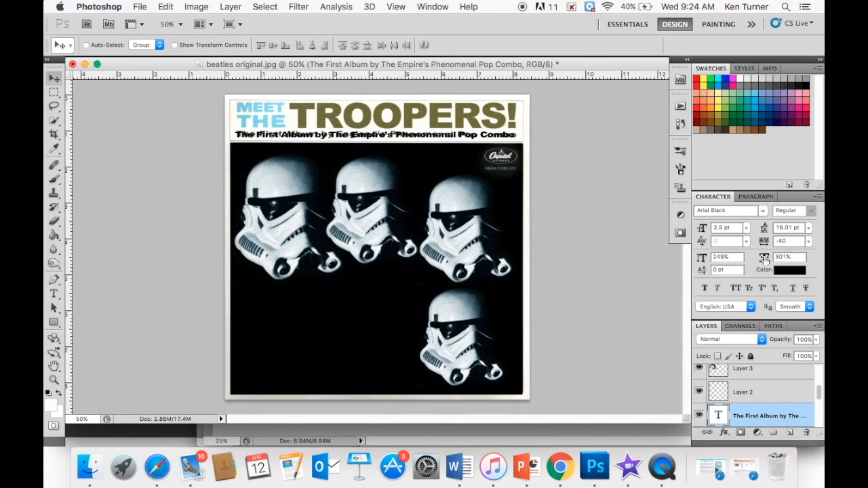
drag(765, 259, 765, 259)
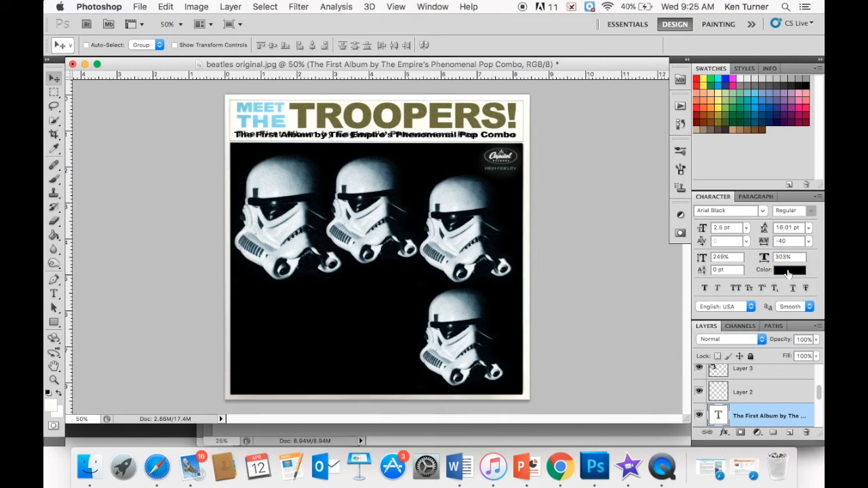
Change the new tagline's text colour to dark grey, hex 323131.
click(788, 271)
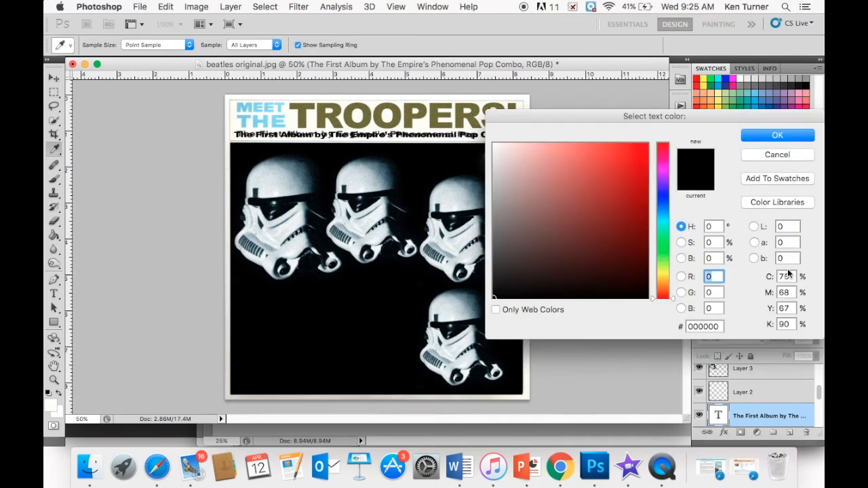
click(497, 277)
click(493, 255)
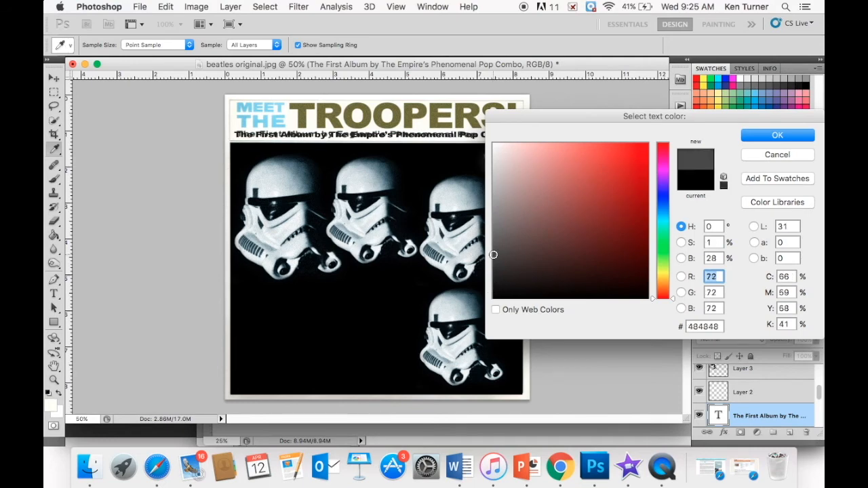
click(493, 259)
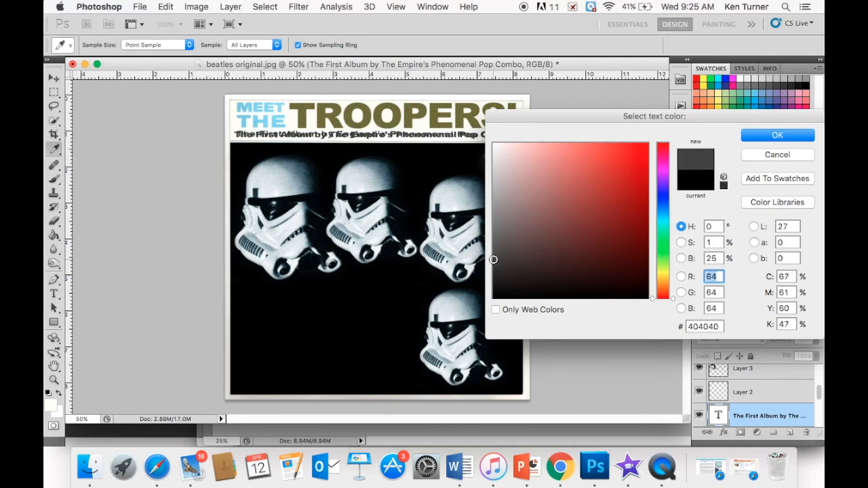
click(494, 264)
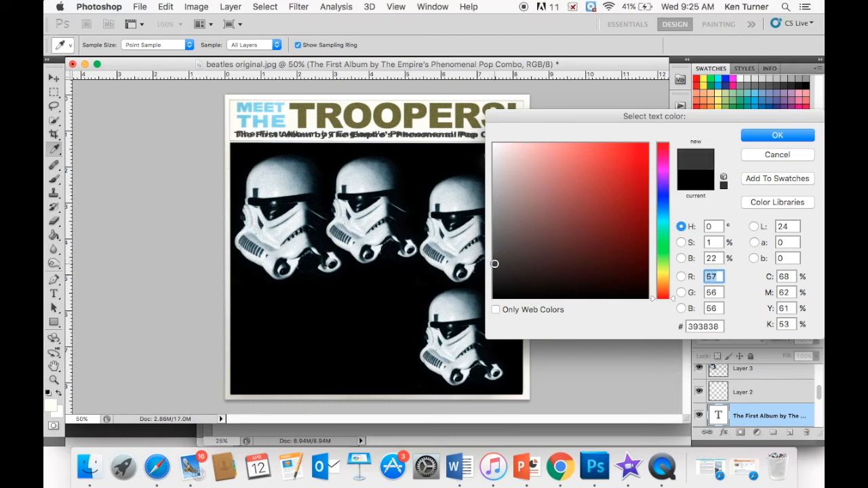
click(496, 269)
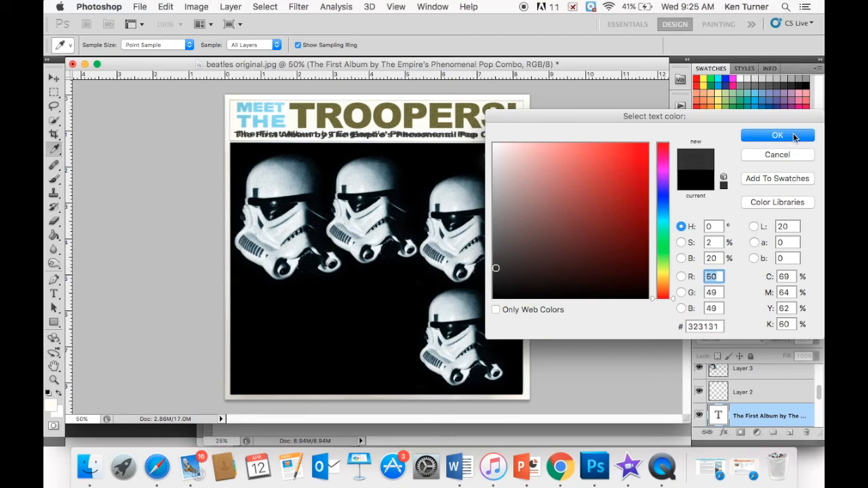
click(778, 135)
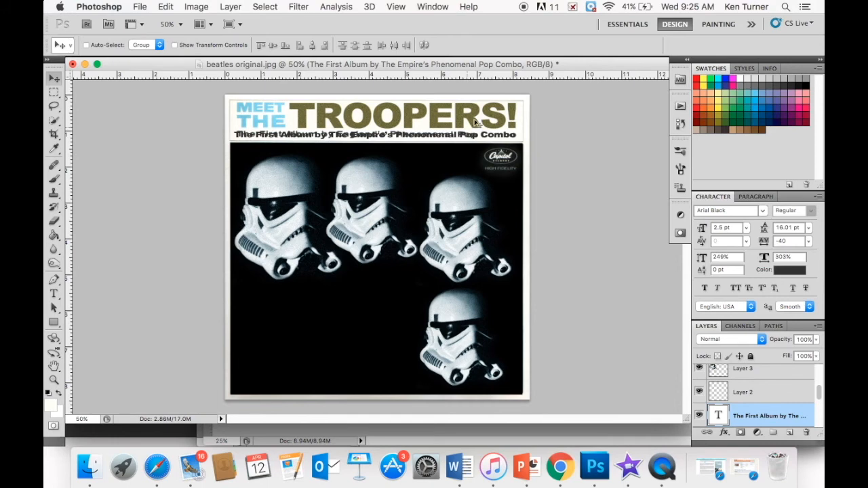
Paint out the original tagline on the BASE copy layer with a 30 px off-white brush.
drag(819, 397, 820, 433)
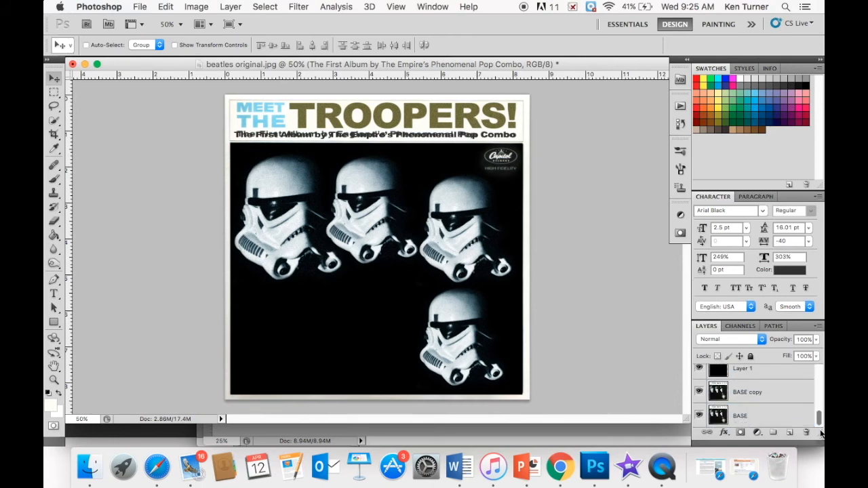
click(782, 399)
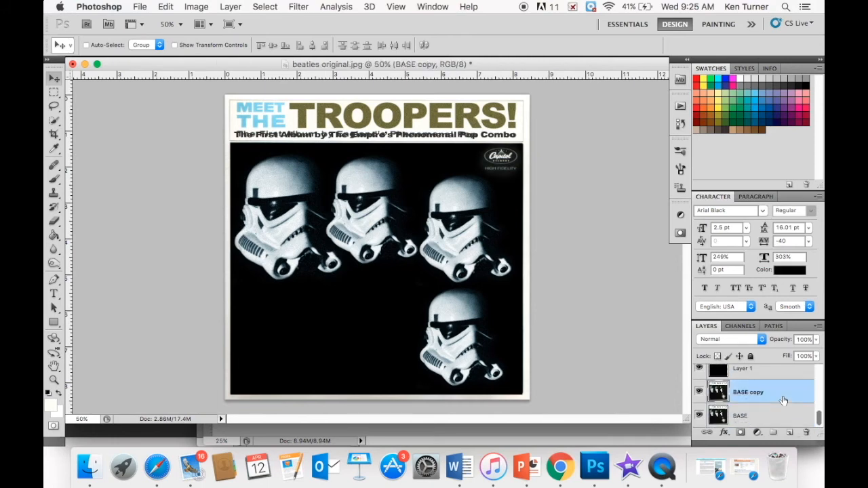
click(54, 179)
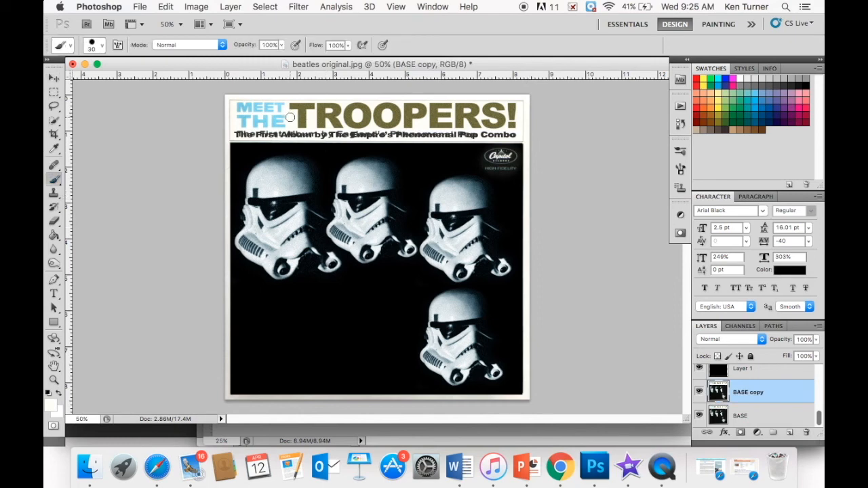
key(x)
drag(234, 134, 516, 135)
Rasterize the new tagline layer and apply a Gaussian Blur with a 0.5 pixel radius to it.
scroll(809, 394, up, 5)
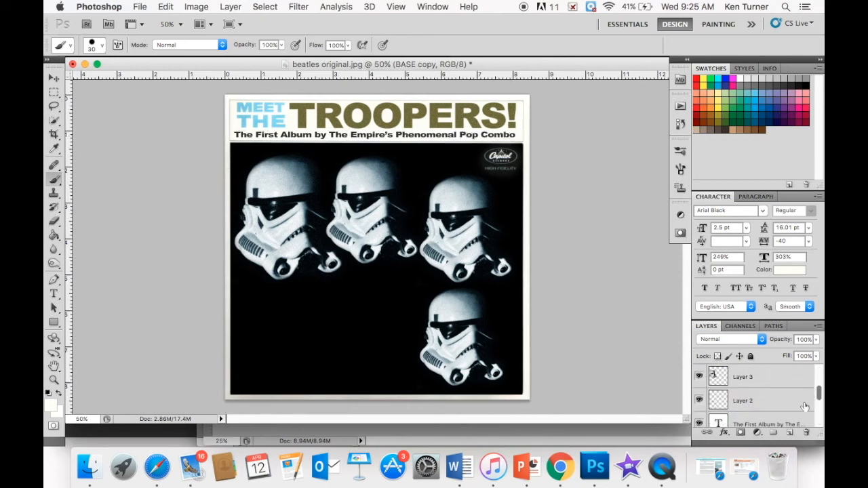
click(775, 425)
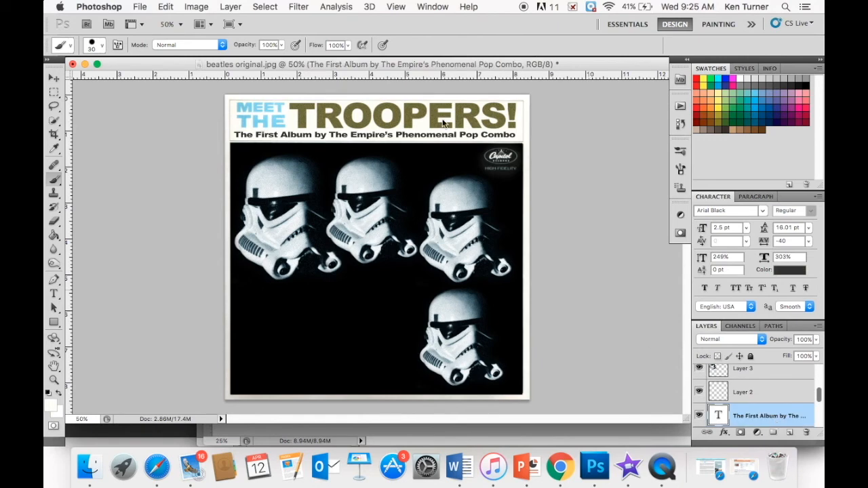
click(299, 6)
mouse_move(308, 137)
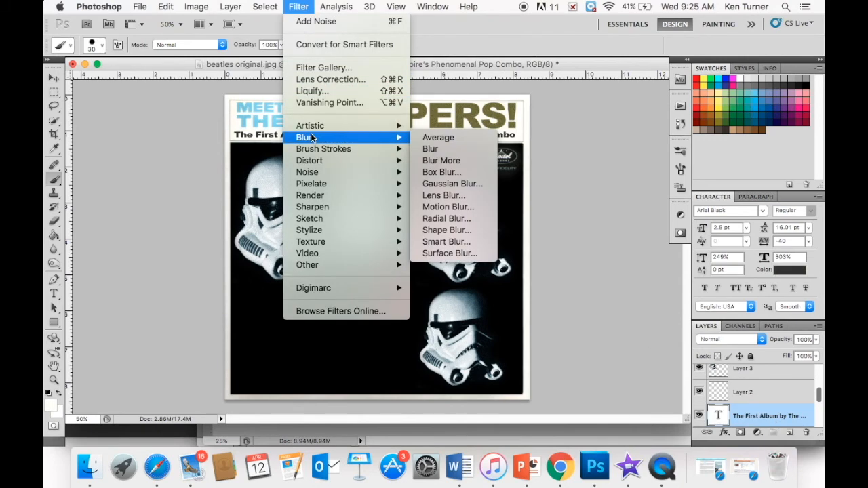
click(442, 184)
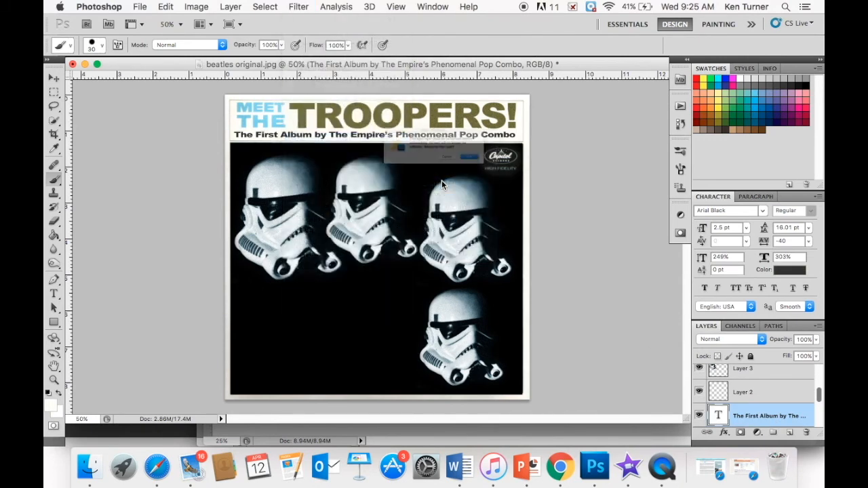
click(525, 175)
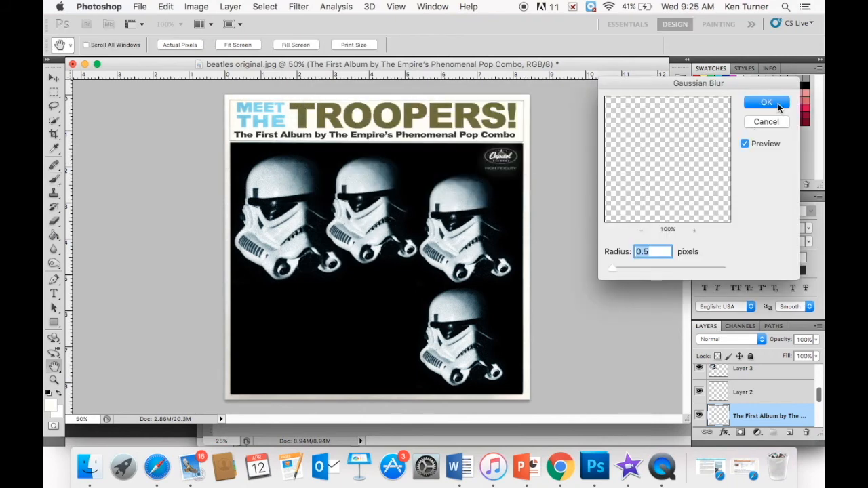
click(780, 109)
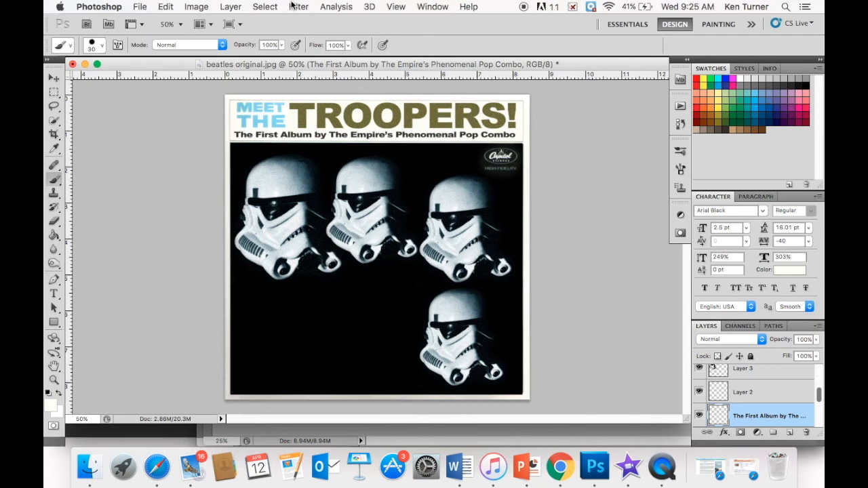
Add 5% monochromatic noise with Gaussian distribution to the new tagline layer.
click(299, 6)
mouse_move(319, 175)
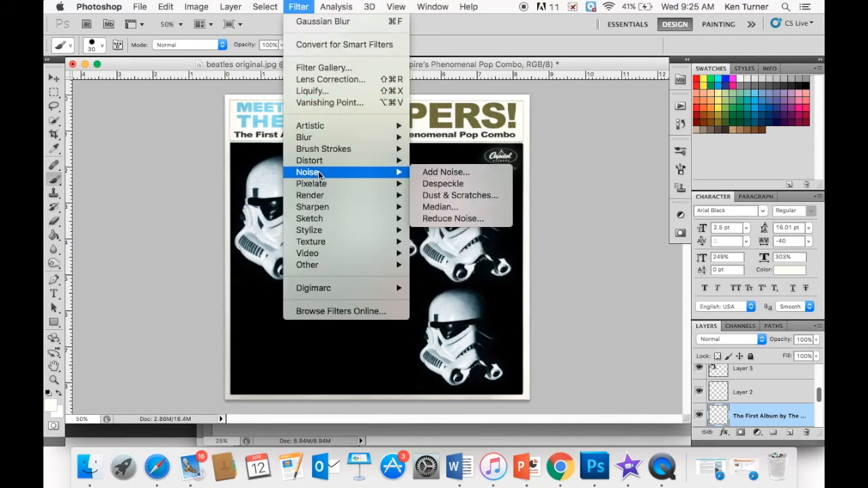
click(442, 172)
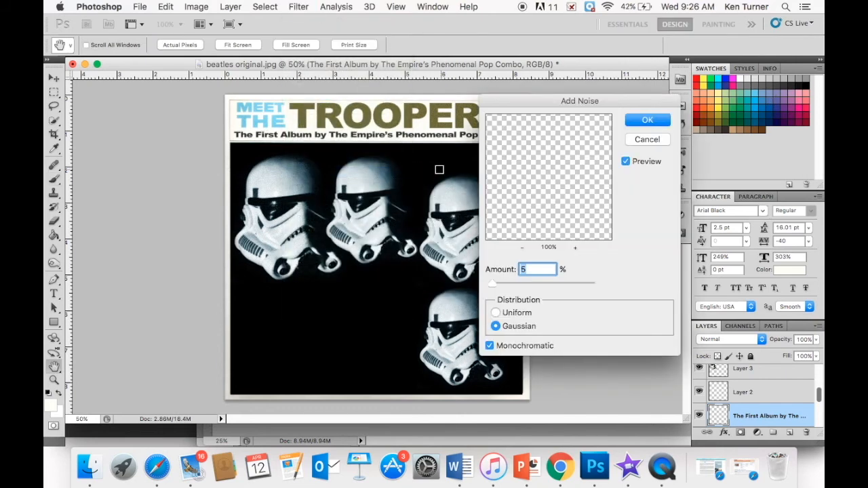
click(642, 121)
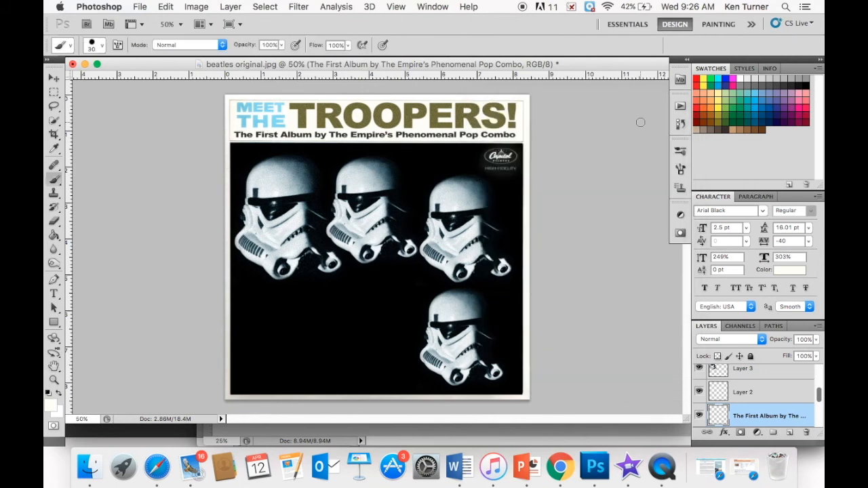
Open the record sleeve damage overlay texture PNG from the Desktop.
click(139, 7)
click(148, 34)
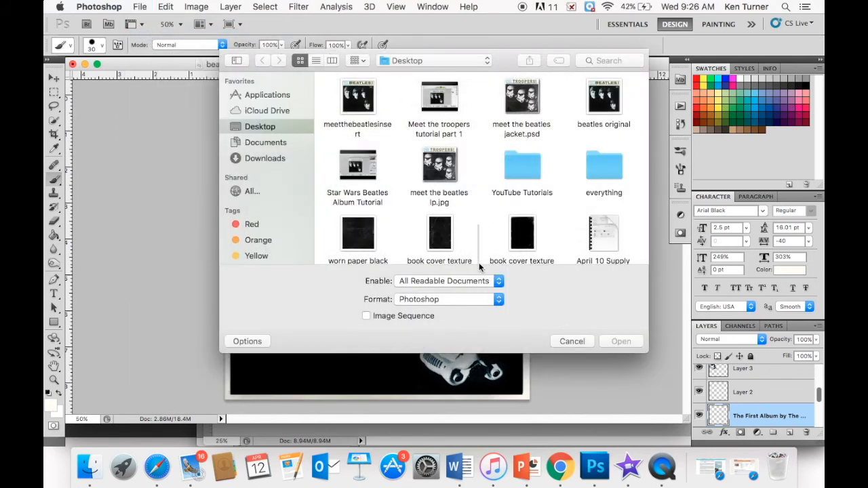
scroll(479, 266, down, 10)
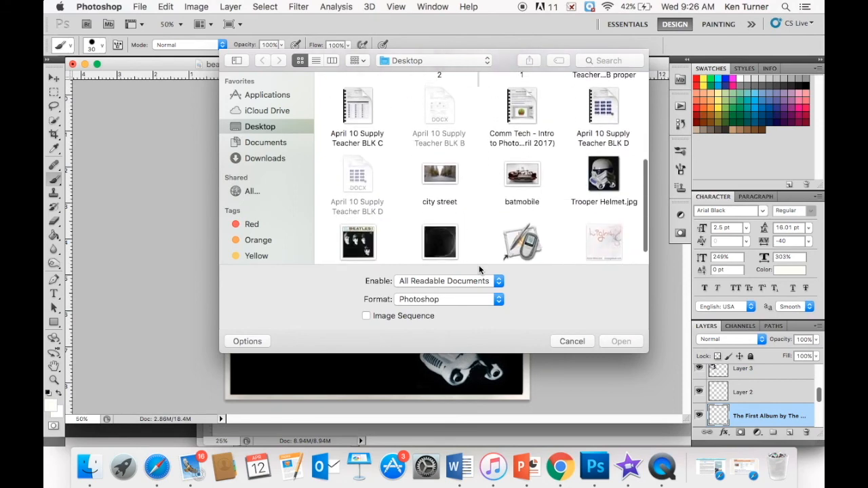
scroll(478, 265, down, 1)
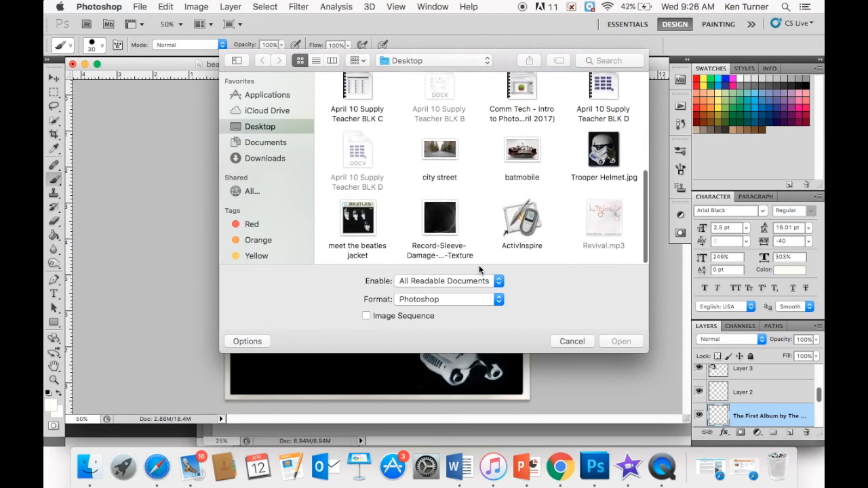
double_click(445, 217)
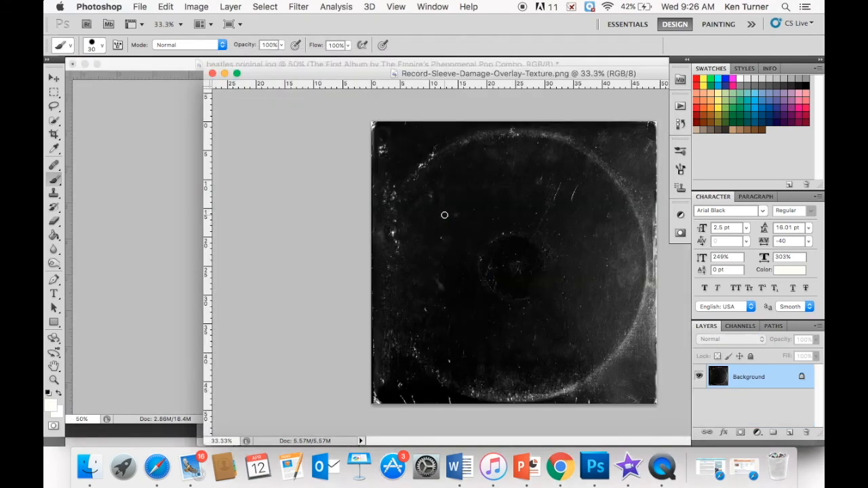
Copy the sleeve damage texture into the beatles original.jpg document and place it at the top of the layer stack.
click(54, 78)
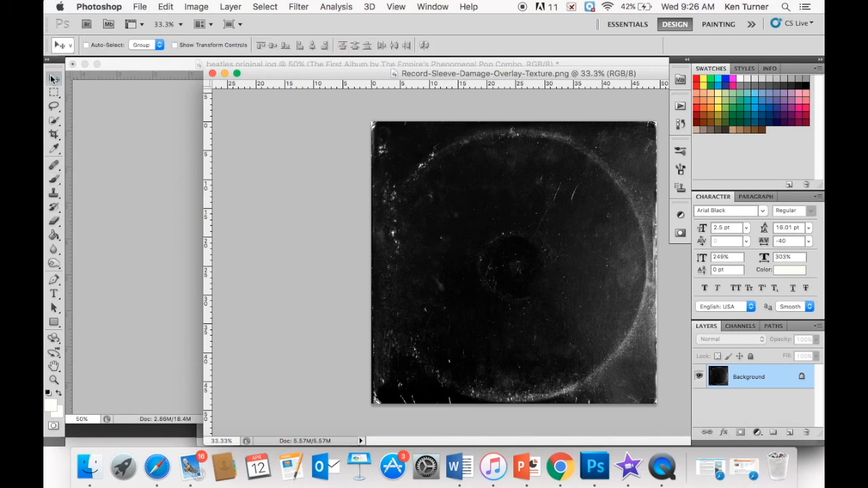
drag(719, 377, 150, 264)
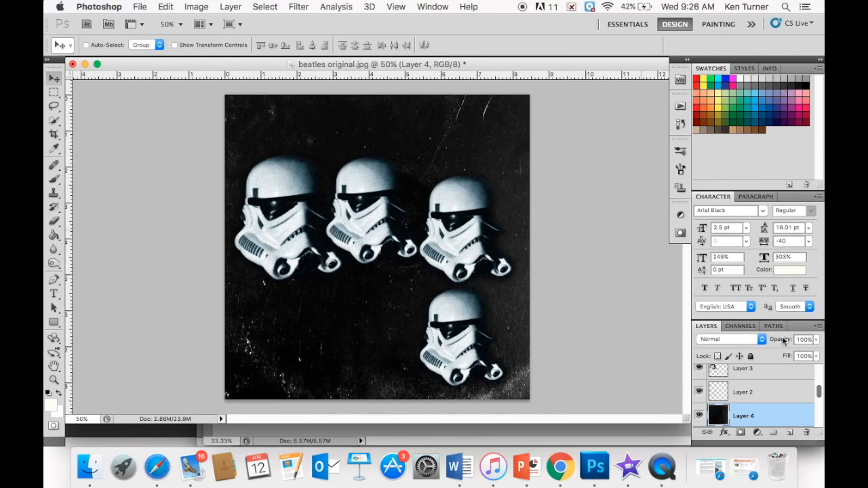
drag(783, 419, 783, 379)
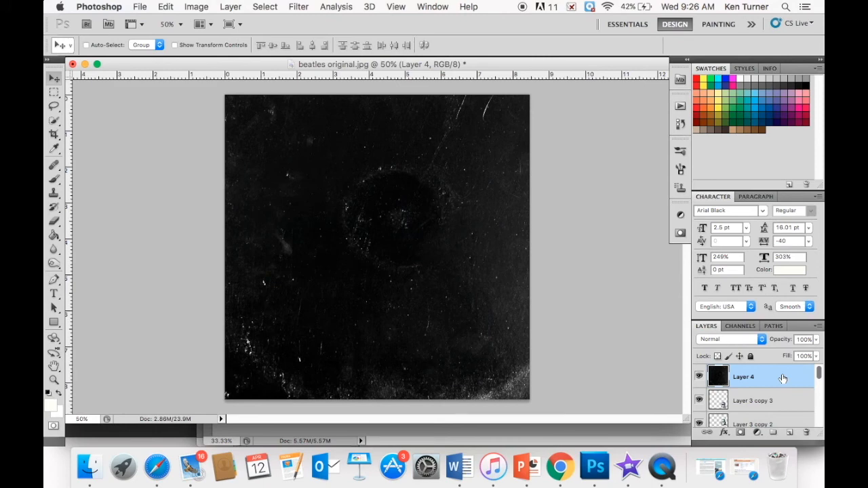
Scale the sleeve damage texture to about 71% by 73% so it covers the whole album cover, and set its blend mode to Screen.
key(super+t)
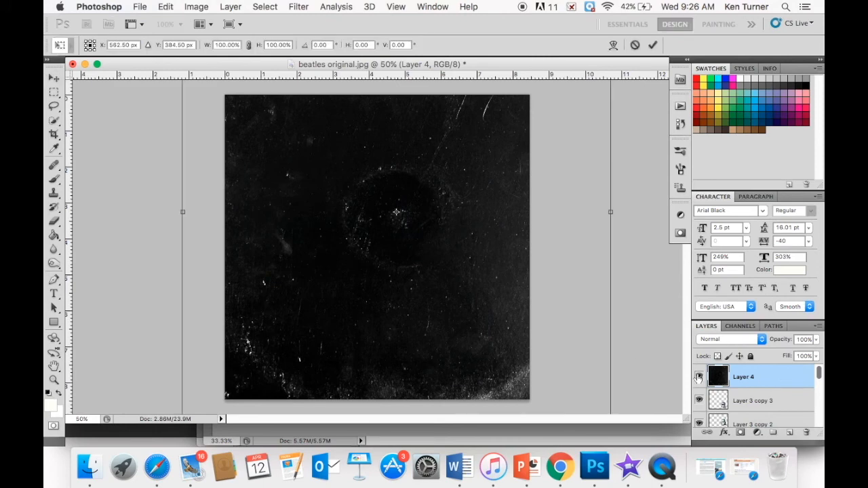
drag(199, 158, 183, 246)
drag(170, 103, 403, 277)
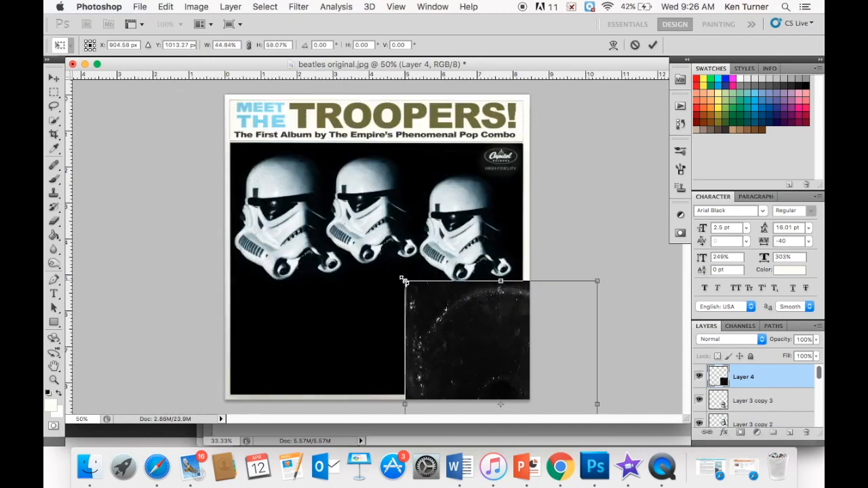
drag(473, 340, 291, 152)
drag(418, 216, 530, 217)
drag(379, 343, 375, 406)
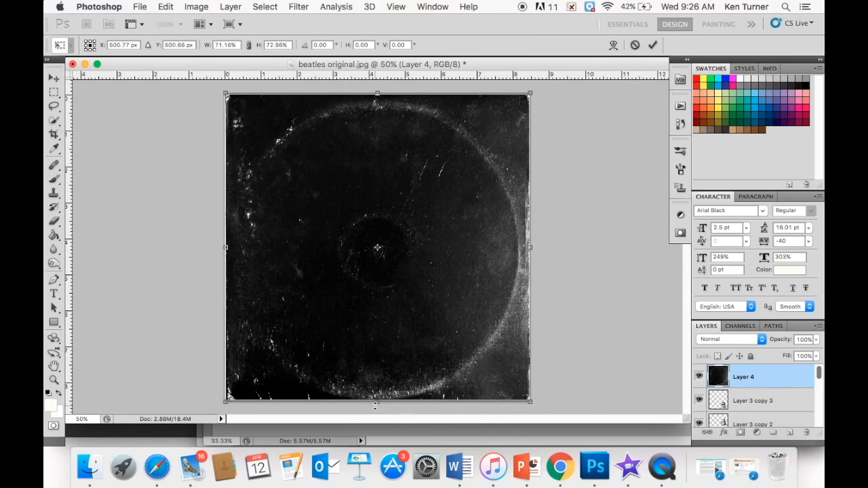
key(Return)
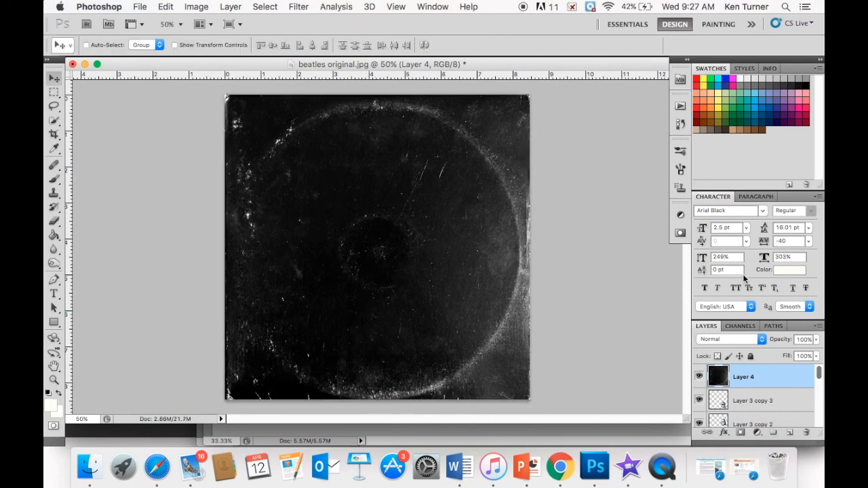
click(747, 340)
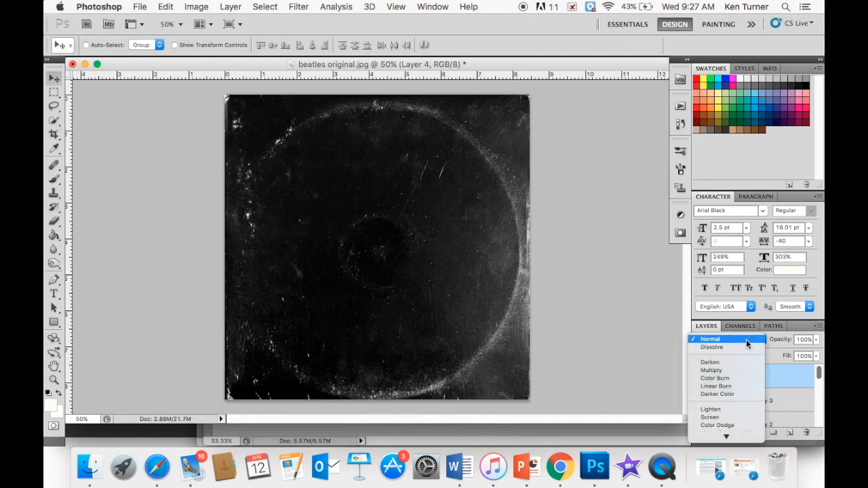
click(723, 419)
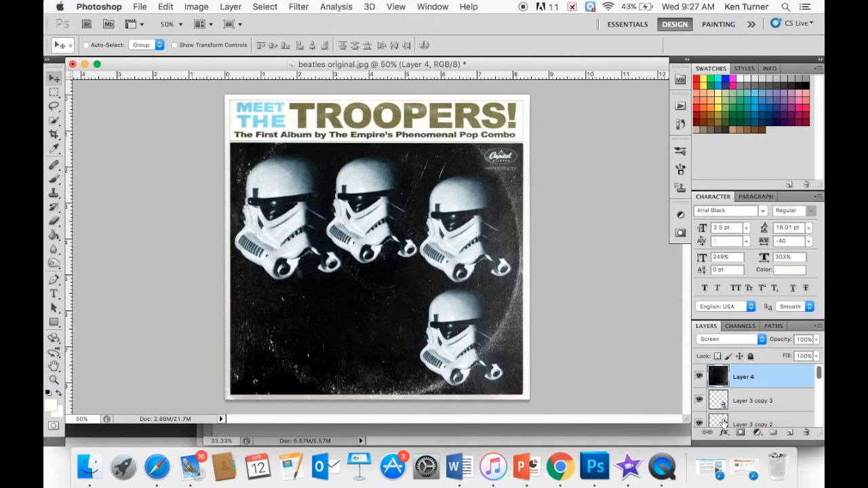
Open worn paper black.jpg from the Desktop and copy it into the album cover document as the top layer.
click(143, 8)
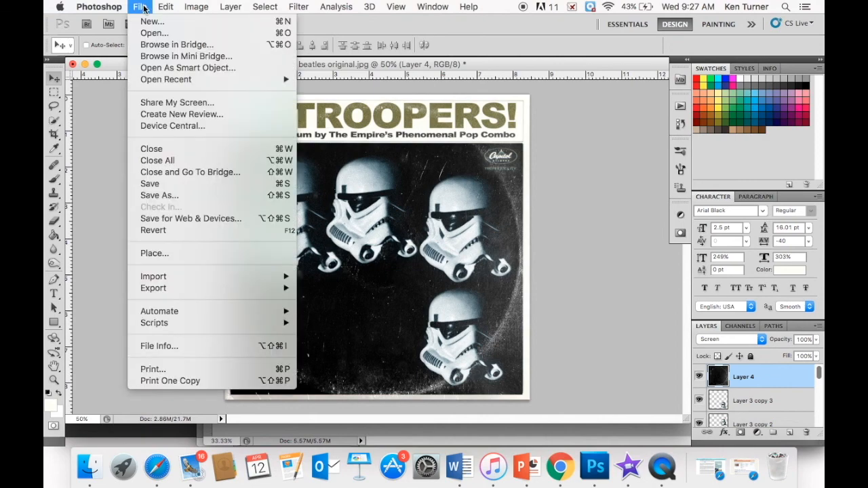
click(152, 32)
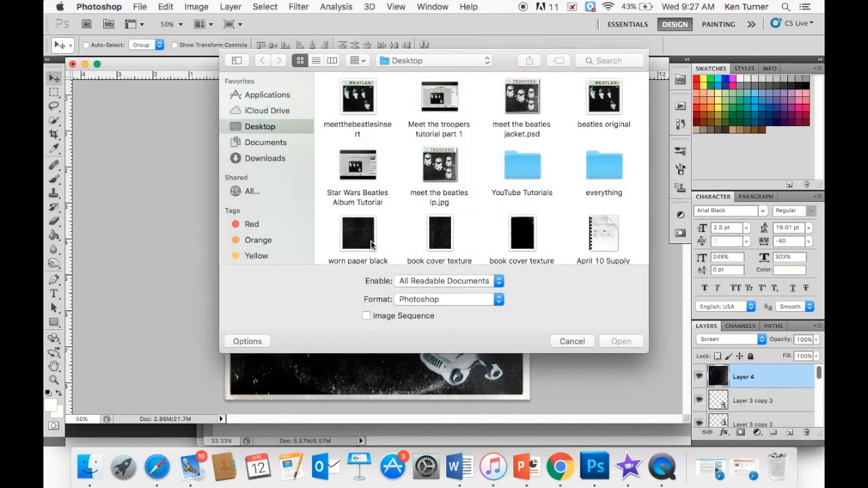
double_click(353, 230)
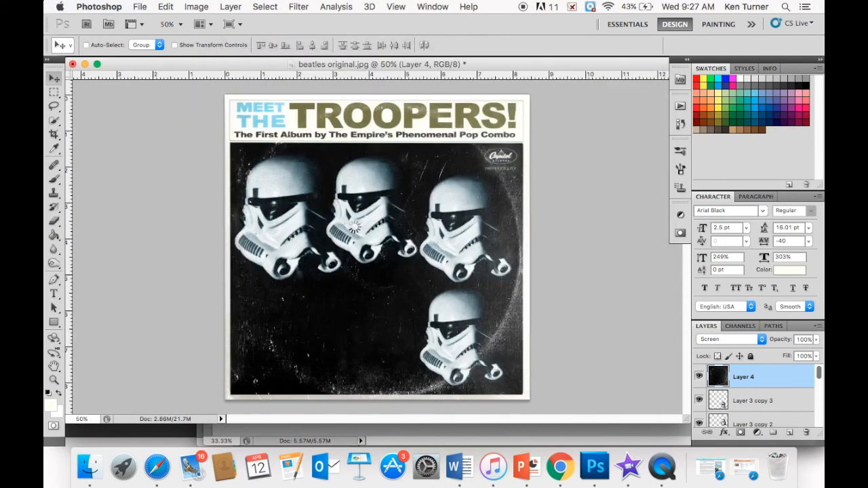
drag(269, 79, 526, 191)
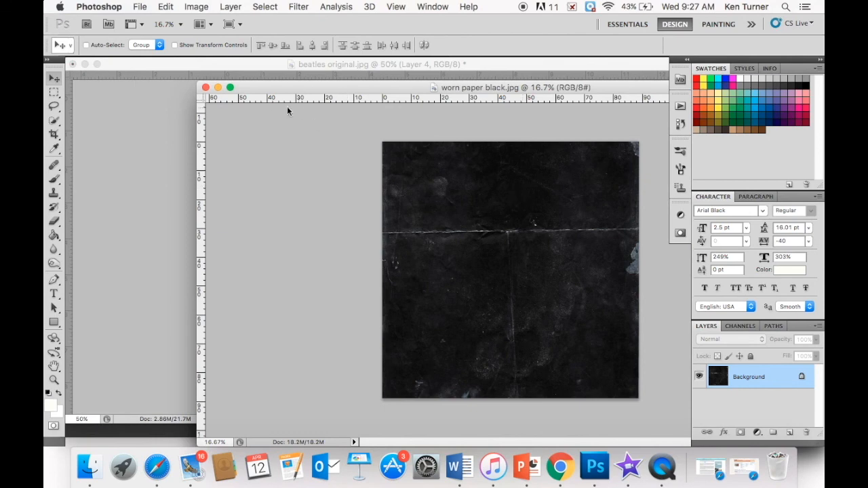
drag(269, 88, 460, 174)
drag(717, 373, 353, 269)
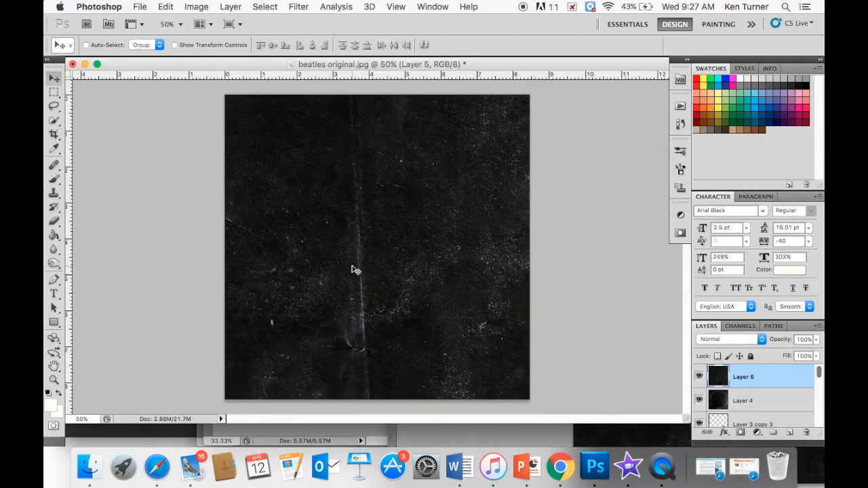
Scale the worn paper texture down to fit the whole album cover exactly and set its blend mode to Screen.
key(super+t)
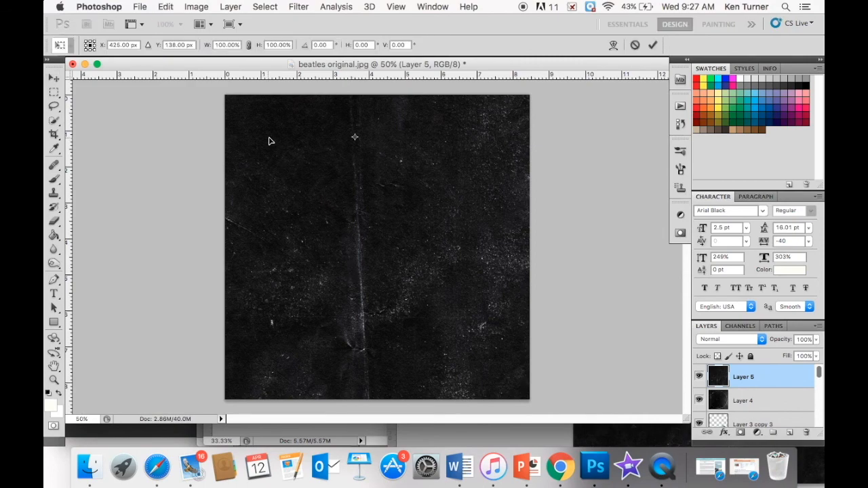
drag(269, 141, 468, 370)
drag(238, 100, 349, 224)
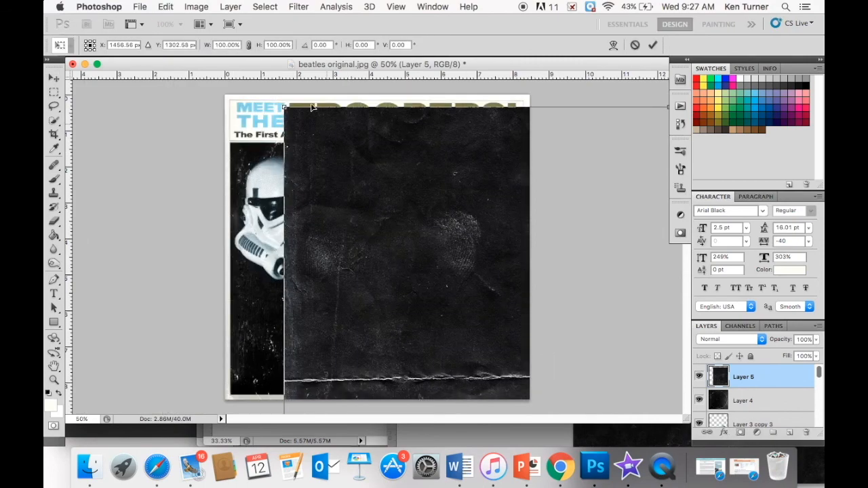
drag(499, 340, 323, 222)
drag(377, 260, 276, 132)
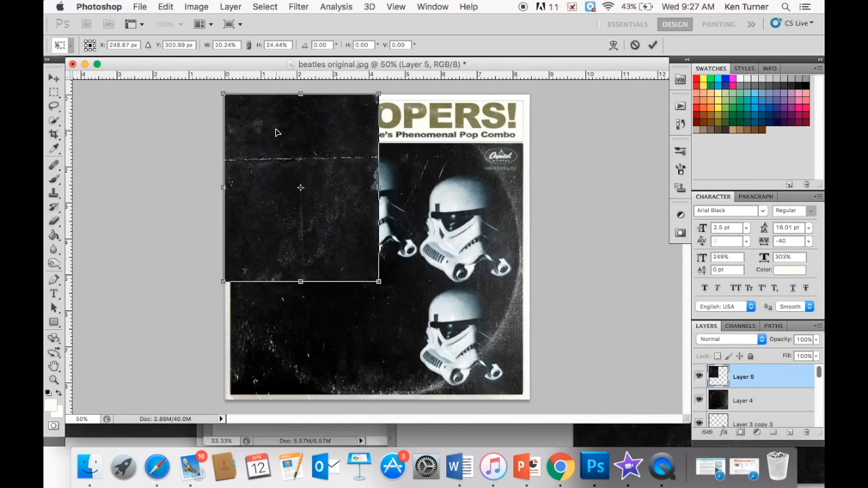
drag(383, 189, 531, 188)
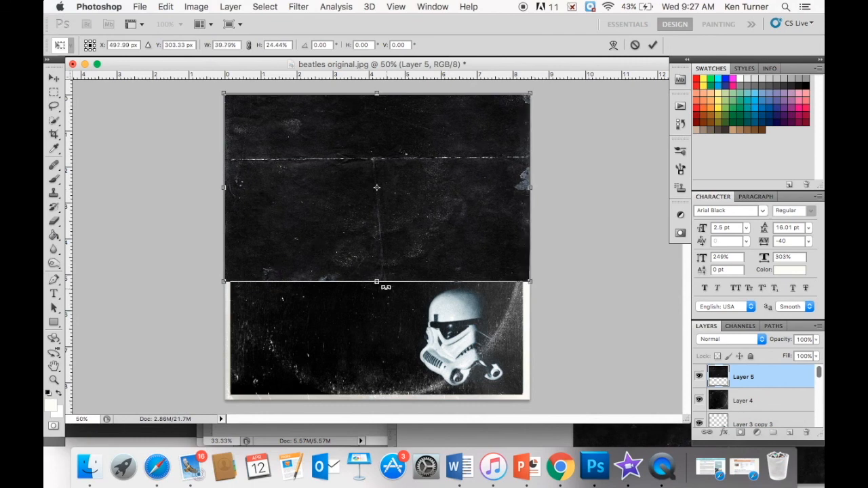
drag(378, 282, 381, 401)
key(Return)
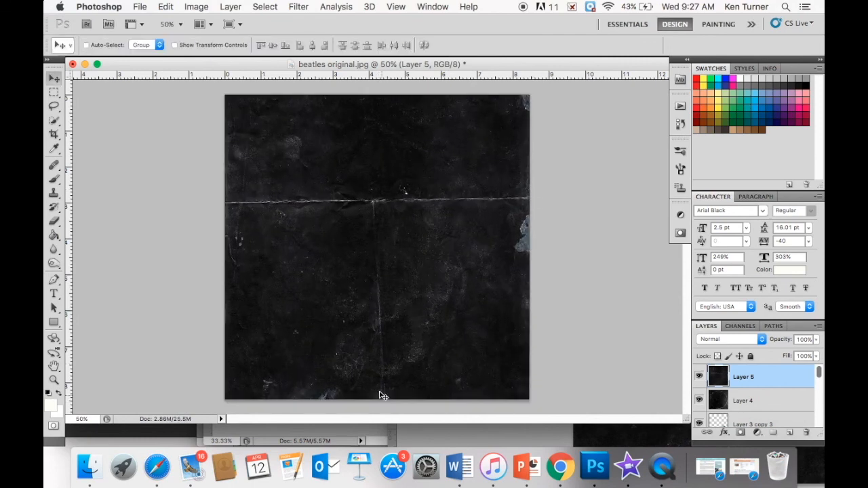
click(726, 340)
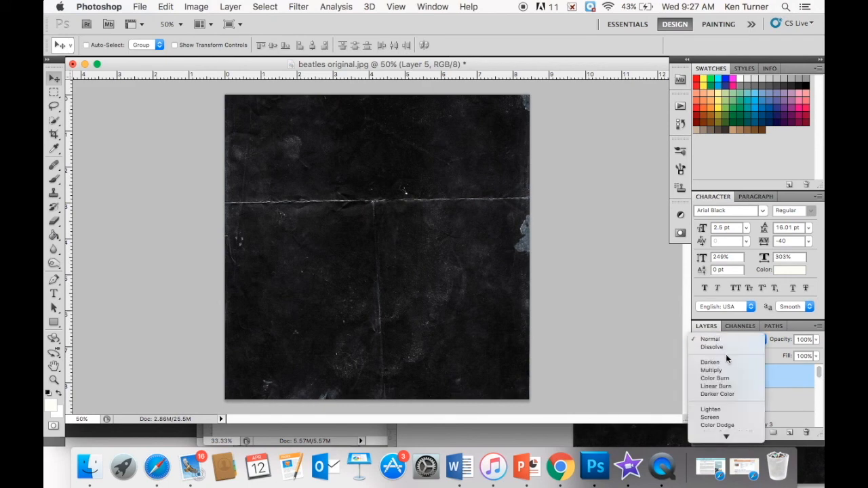
click(734, 415)
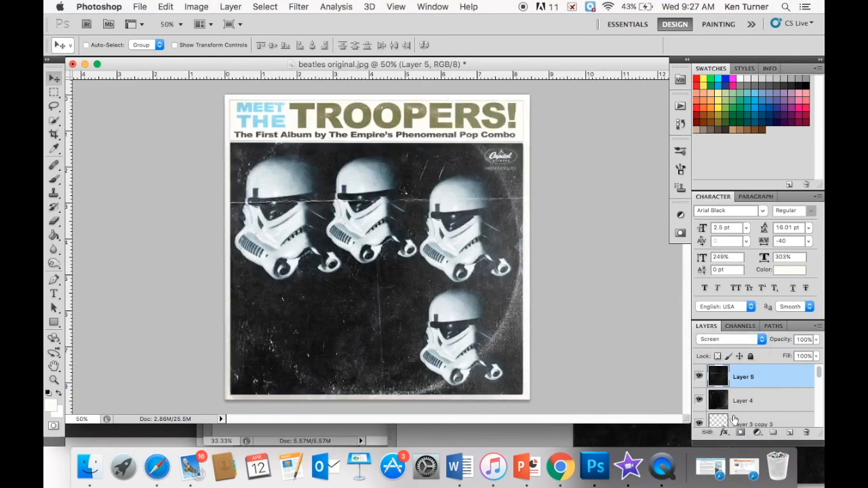